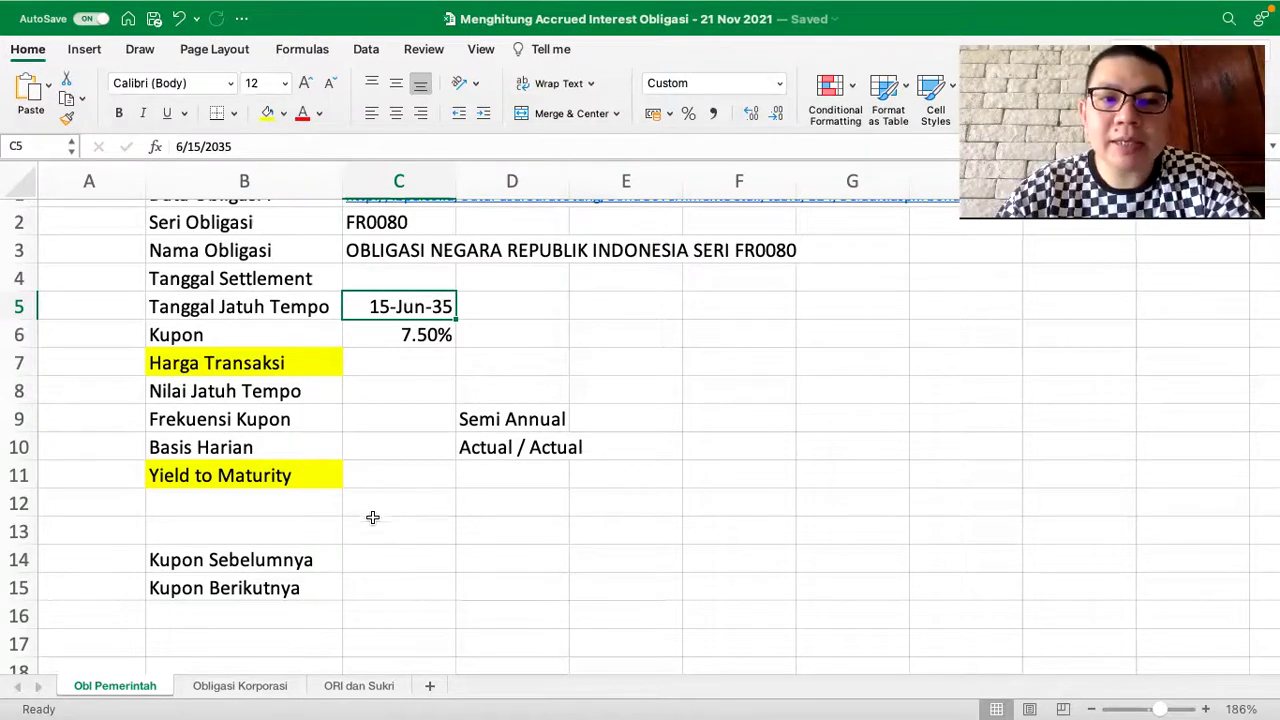
- Enter 19 Nov 2021 as the Tanggal Settlement in C4
{"action": "left_click", "coordinate": [417, 267]}
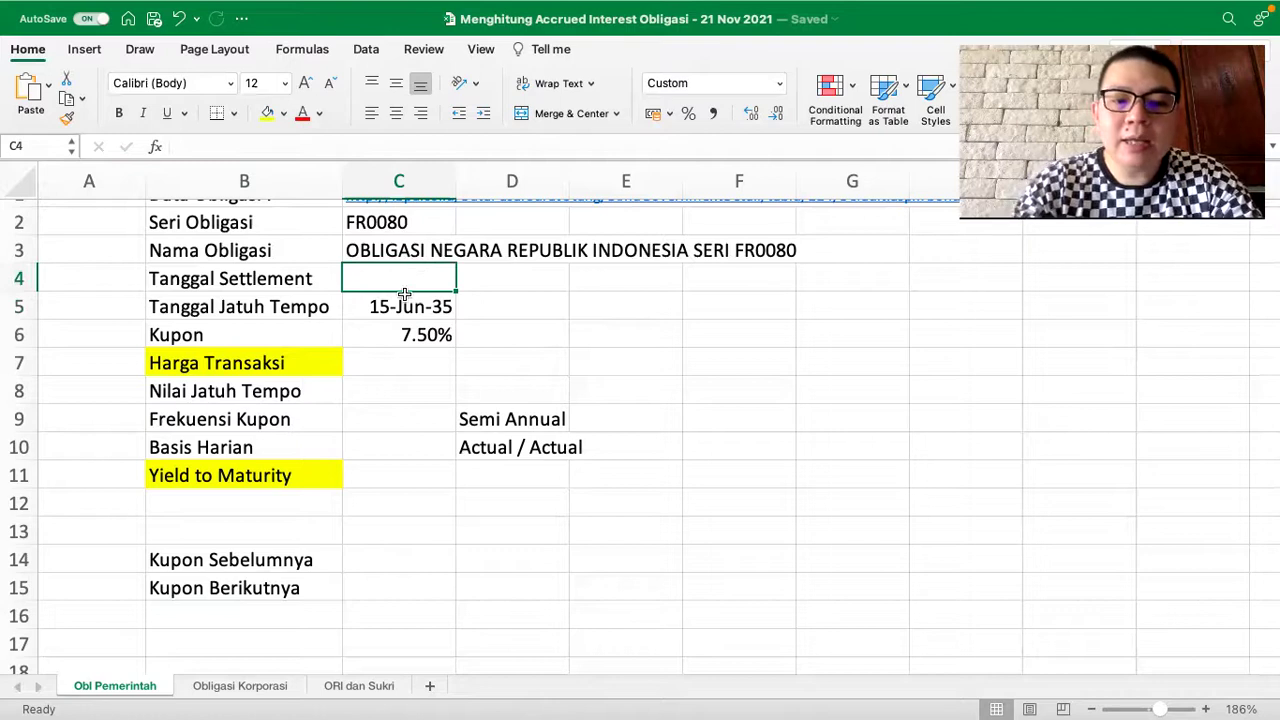
{"action": "type", "text": "19 no"}
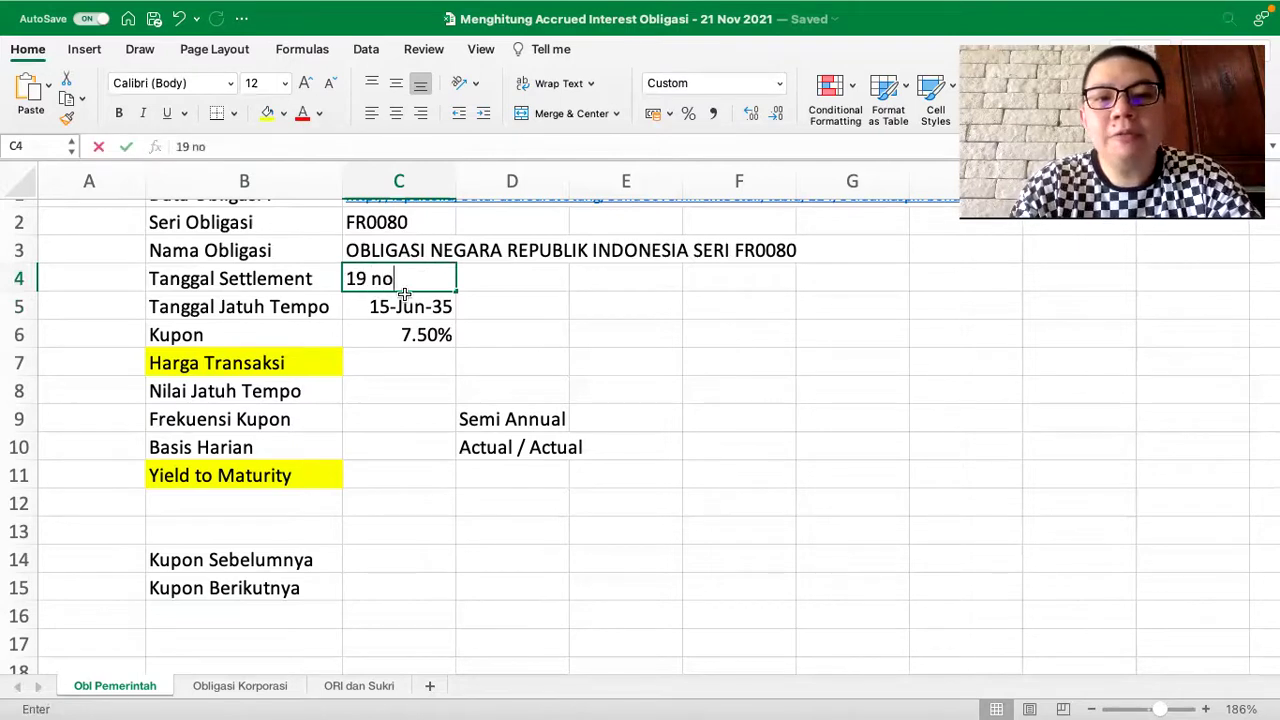
{"action": "type", "text": "v 2021"}
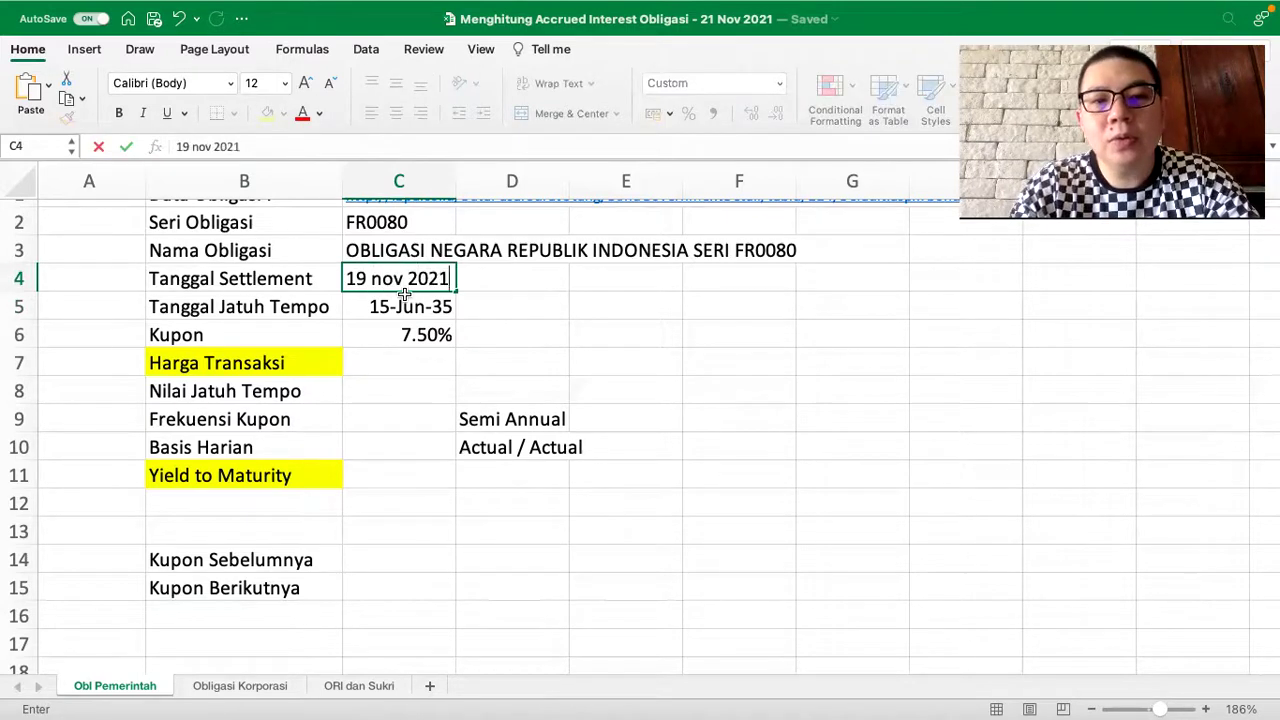
{"action": "key", "text": "Return"}
- Move the Kupon Berikutnya label one row down, from B15 to B16
{"action": "left_click", "coordinate": [275, 583]}
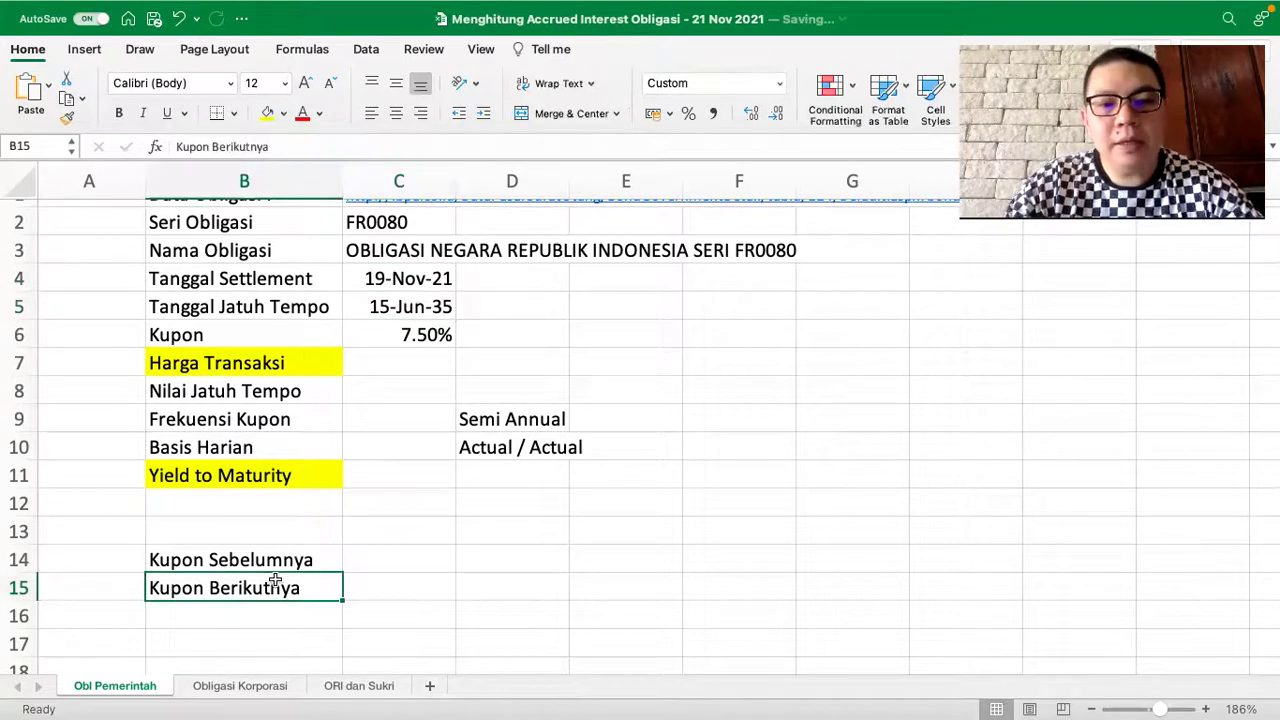
{"action": "key", "text": "ctrl+x"}
{"action": "key", "text": "Down"}
{"action": "key", "text": "ctrl+v"}
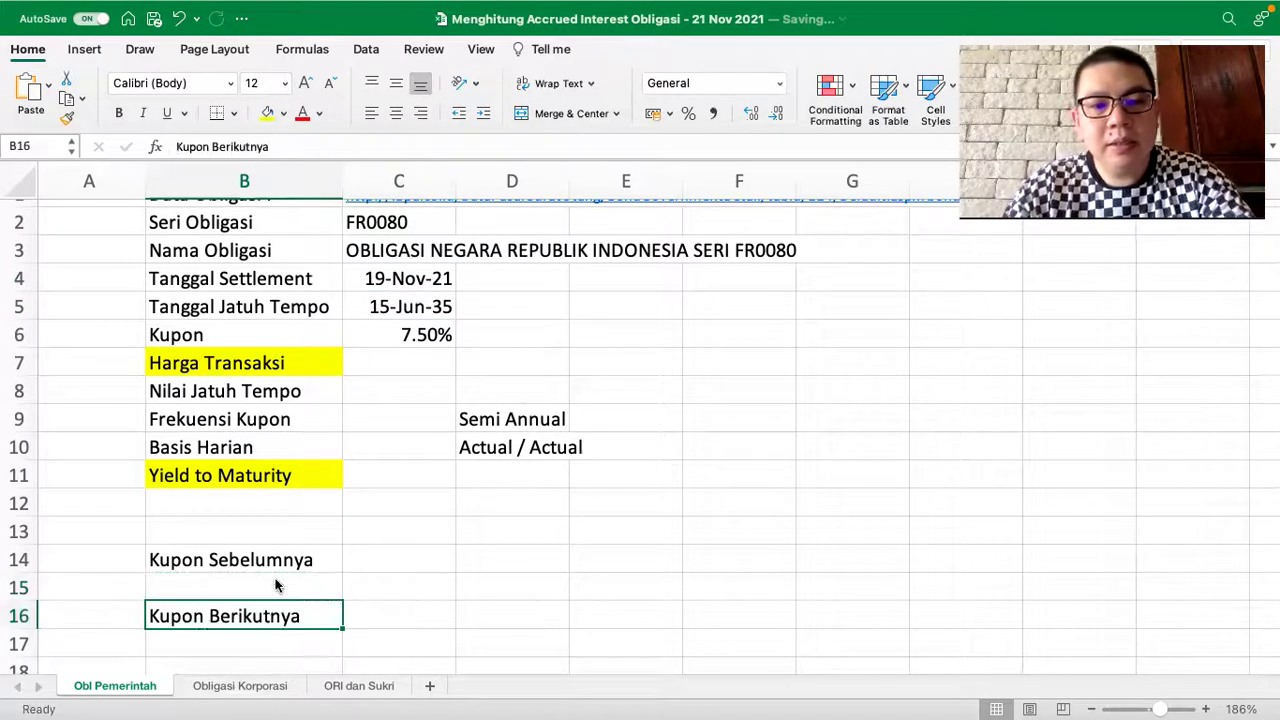
- Label B15 "Tanggal Transaksi" and enter the date 19 Nov 2021 beside it in C15
{"action": "left_click", "coordinate": [277, 586]}
{"action": "type", "text": "Tanggal"}
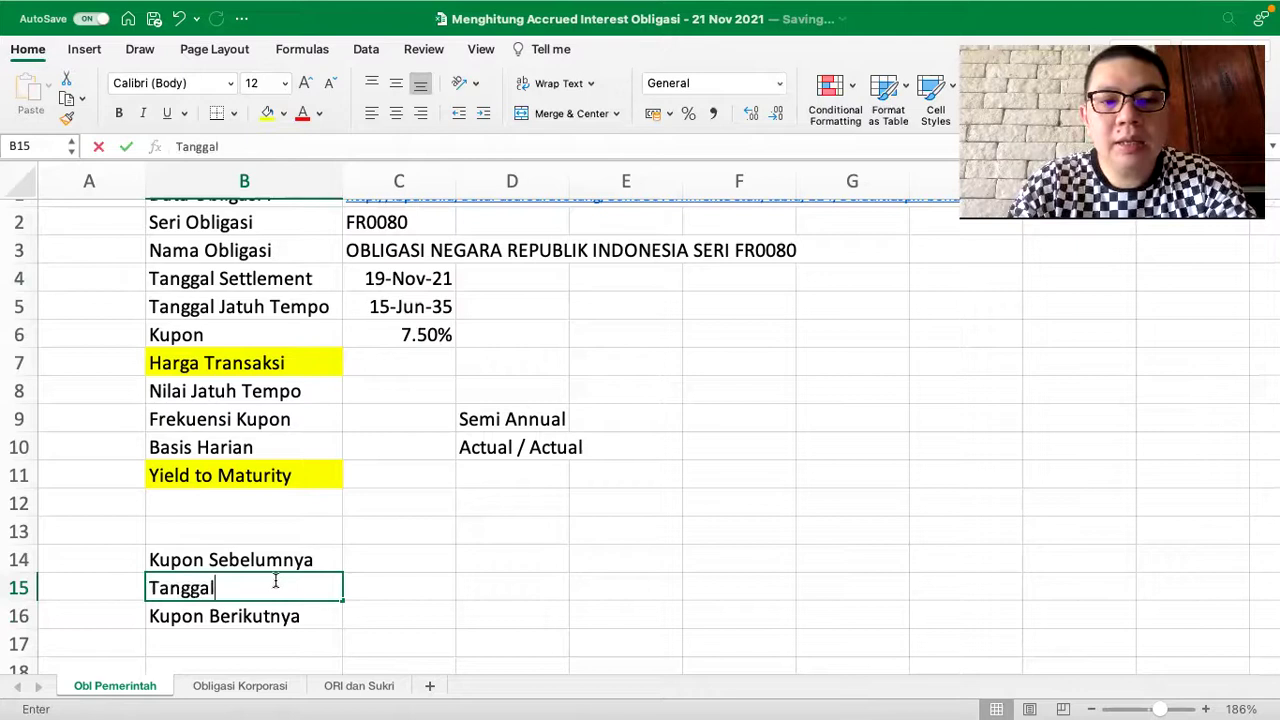
{"action": "type", "text": " Transaksi"}
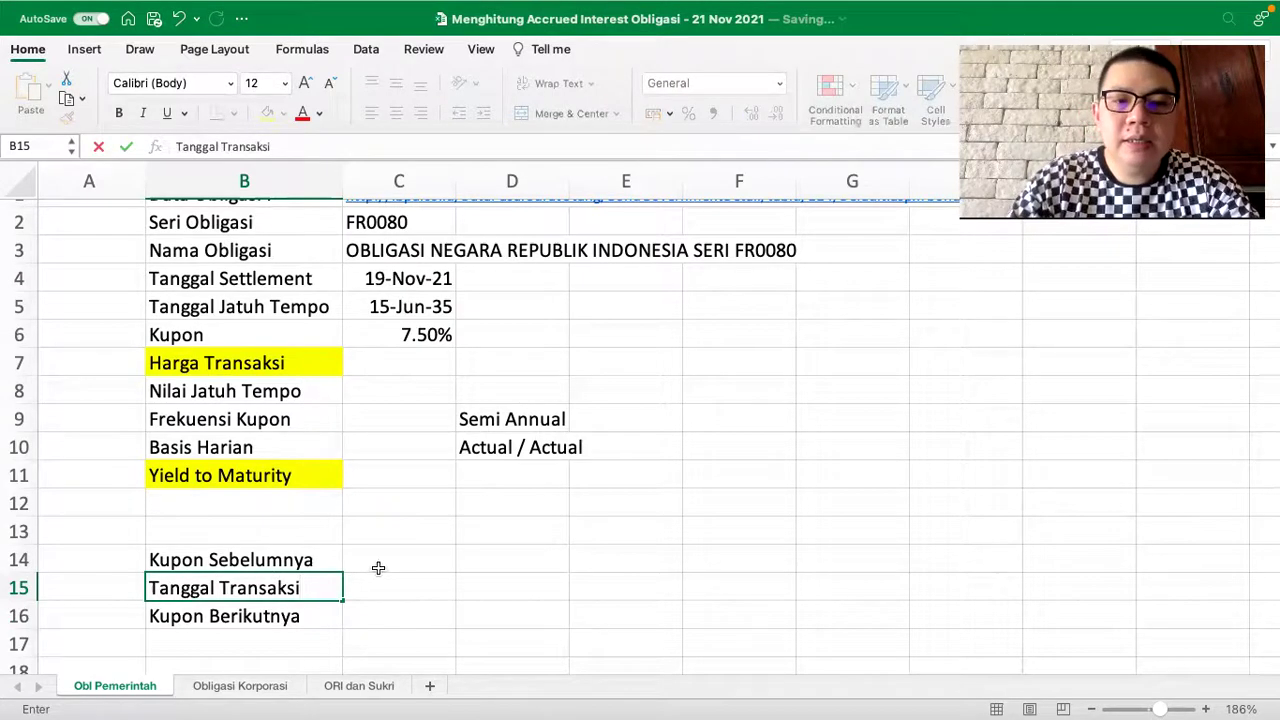
{"action": "left_click", "coordinate": [388, 590]}
{"action": "type", "text": "19 nov 2021"}
{"action": "key", "text": "Return"}
- Enter 15 Jun 2021 as the Kupon Sebelumnya date in C14
{"action": "left_click", "coordinate": [384, 565]}
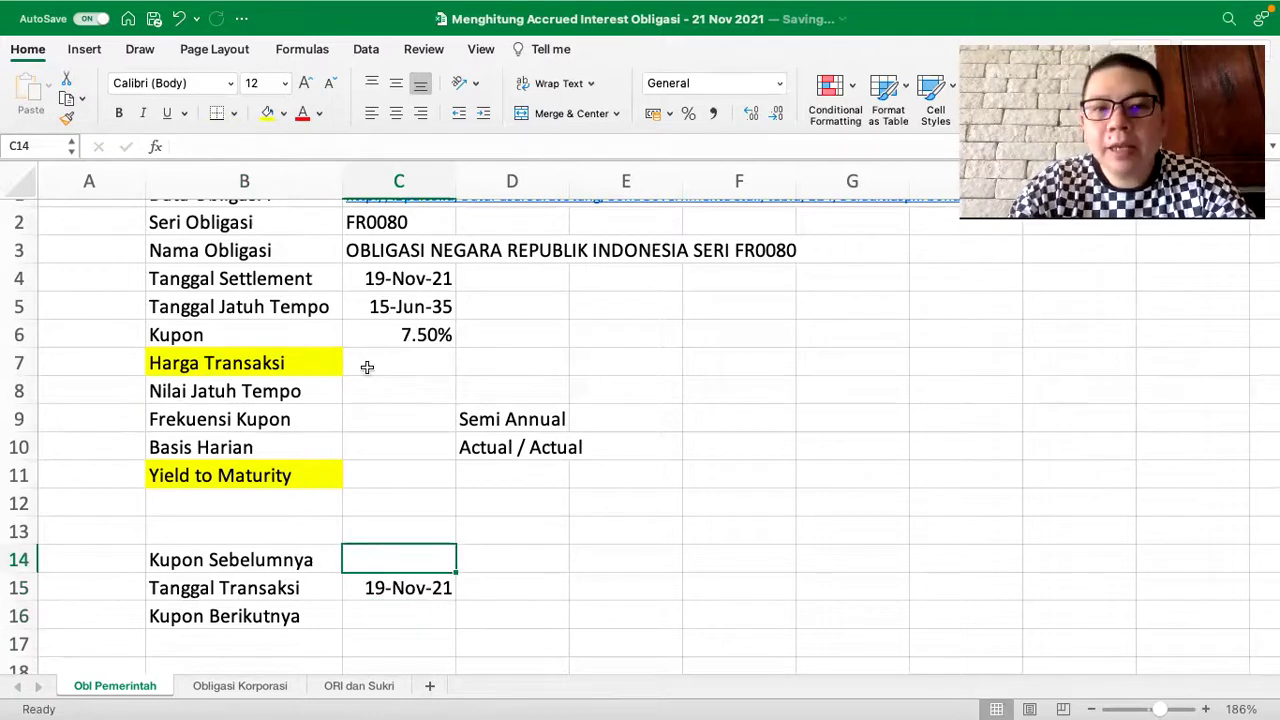
{"action": "left_click", "coordinate": [415, 296]}
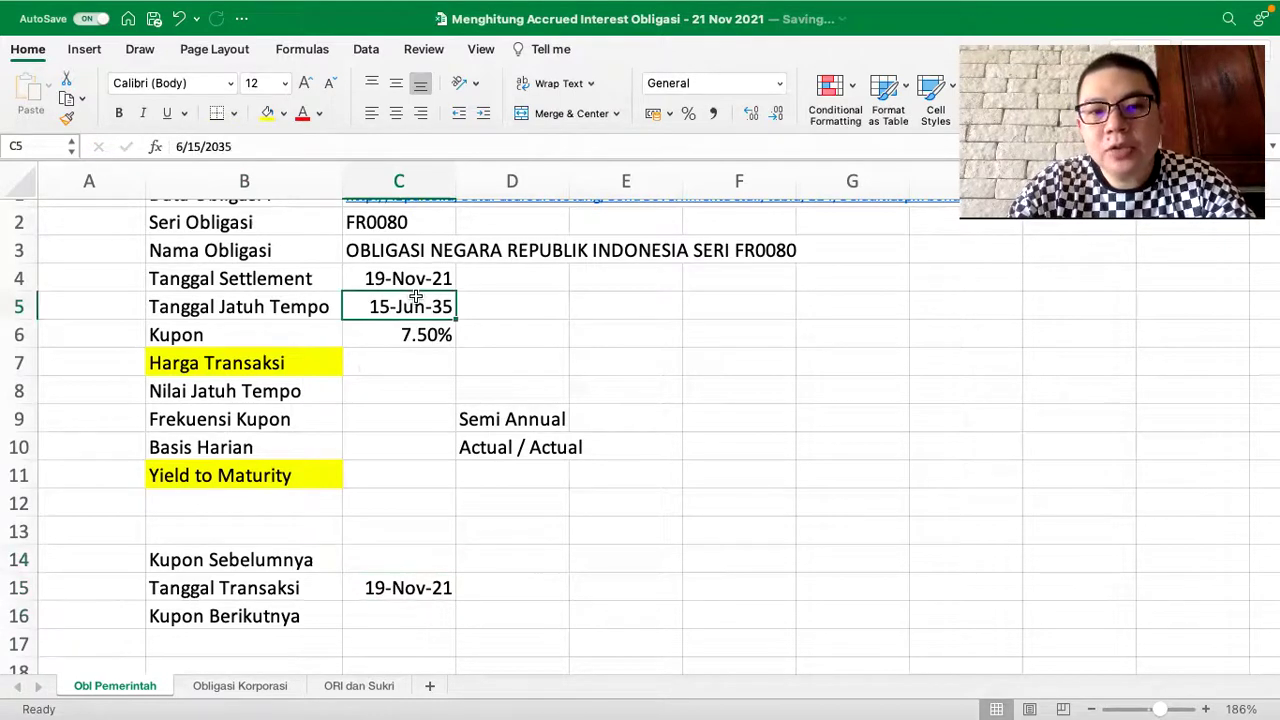
{"action": "left_click", "coordinate": [421, 569]}
{"action": "type", "text": "15 ju"}
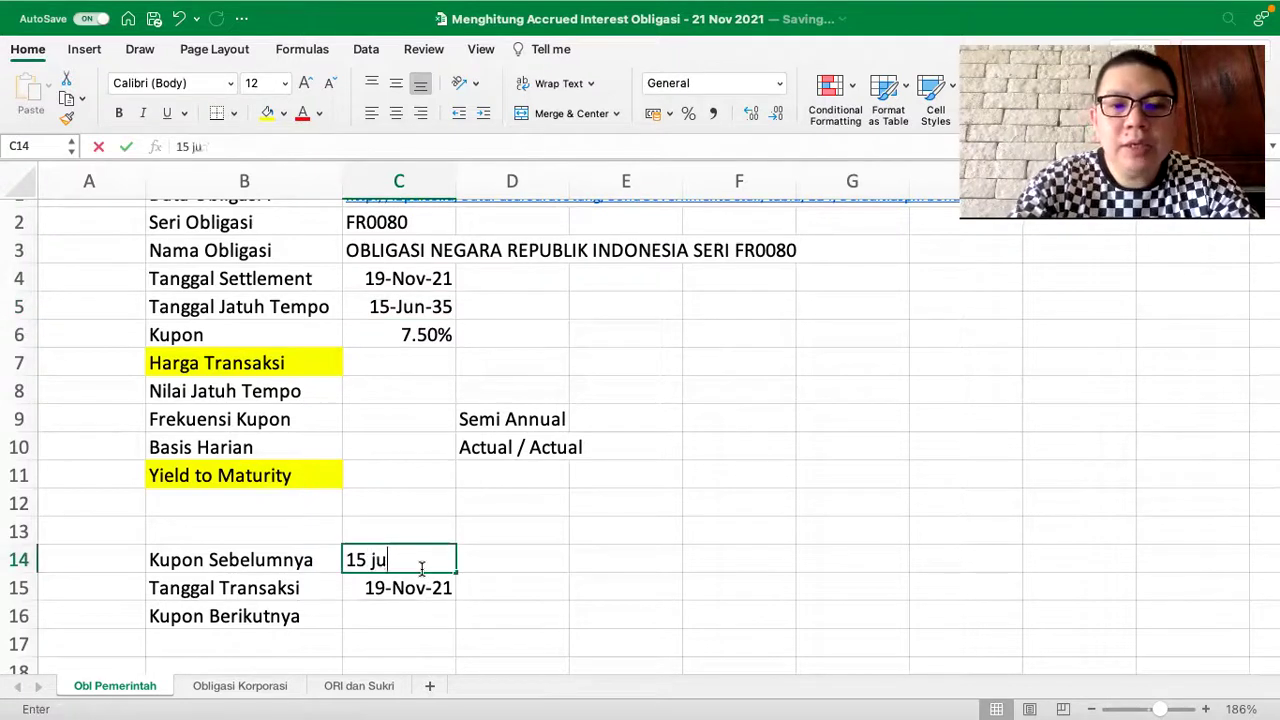
{"action": "type", "text": "n 2021"}
{"action": "key", "text": "Return"}
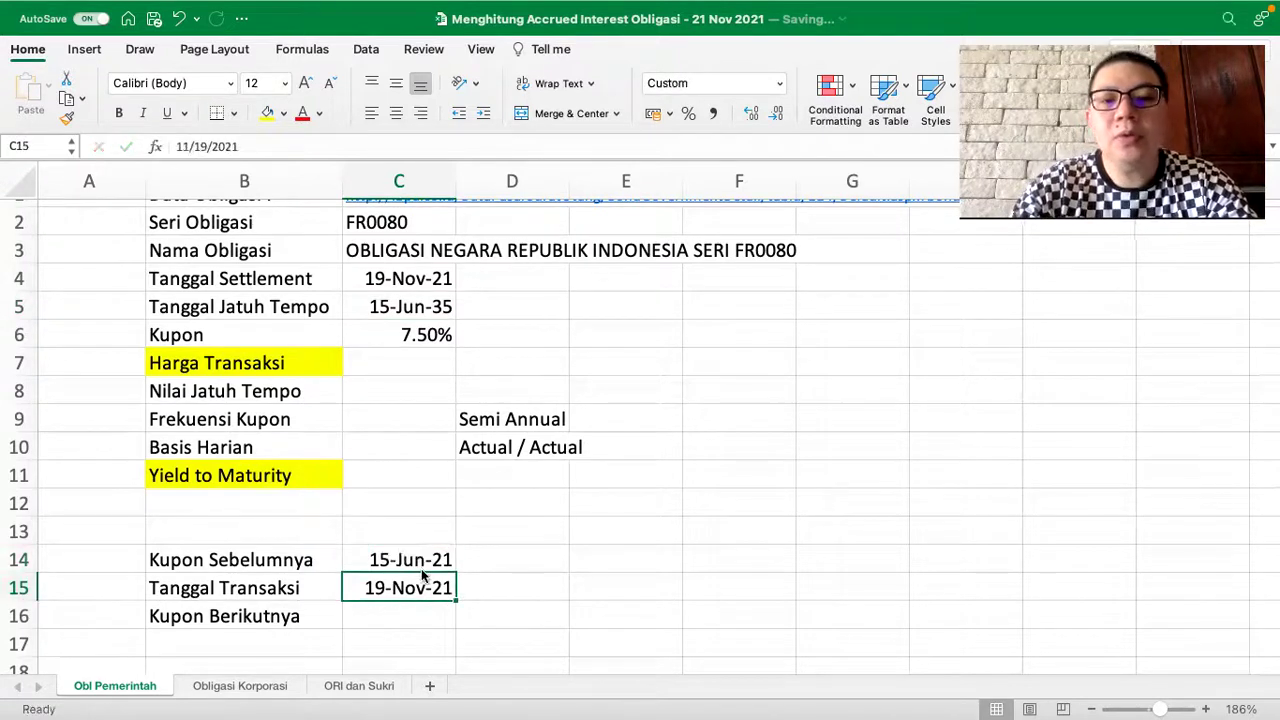
- Enter 15 Dec 2021 as the Kupon Berikutnya date in C16
{"action": "left_click", "coordinate": [395, 615]}
{"action": "type", "text": "1"}
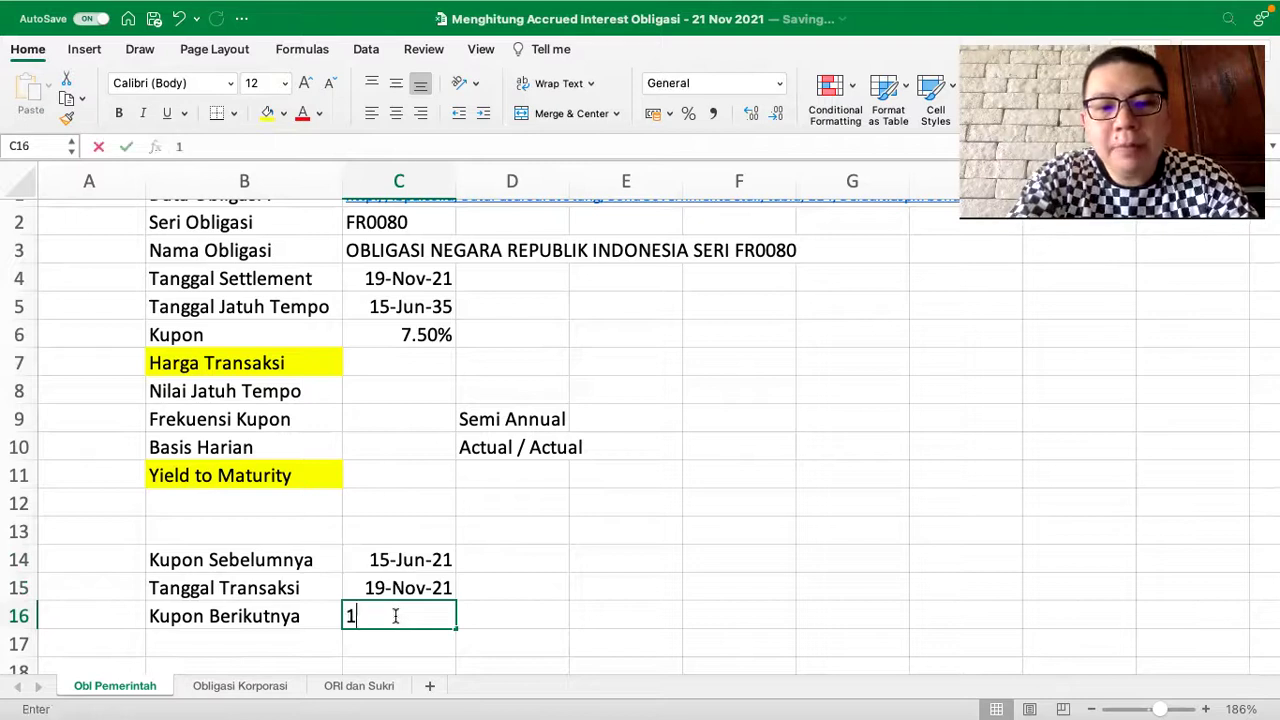
{"action": "type", "text": "5 dec 2"}
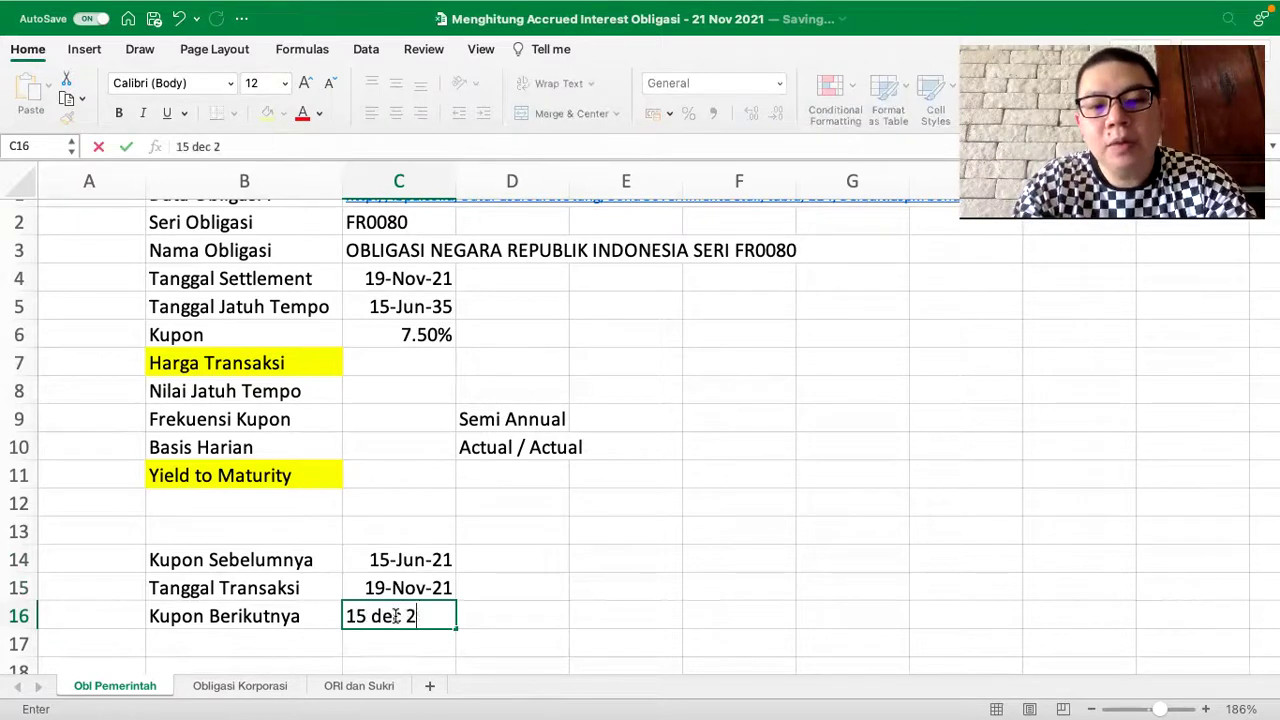
{"action": "type", "text": "021"}
{"action": "key", "text": "Return"}
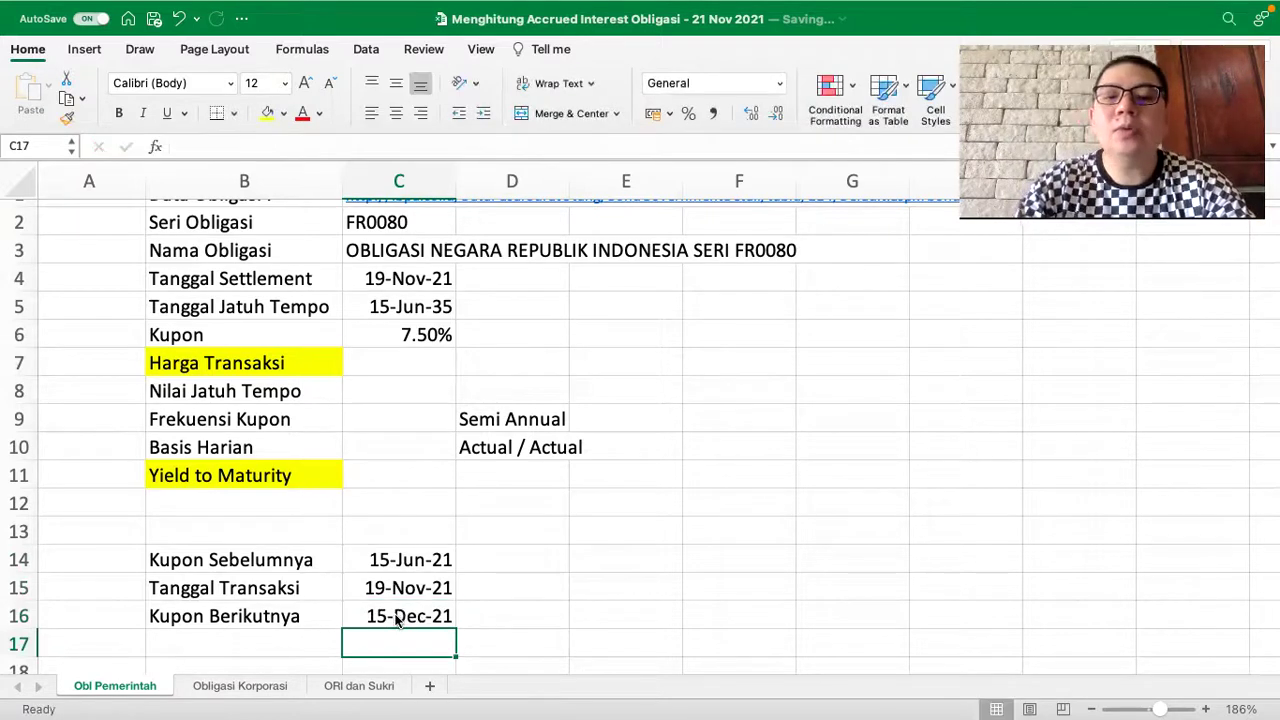
{"action": "left_click", "coordinate": [408, 550]}
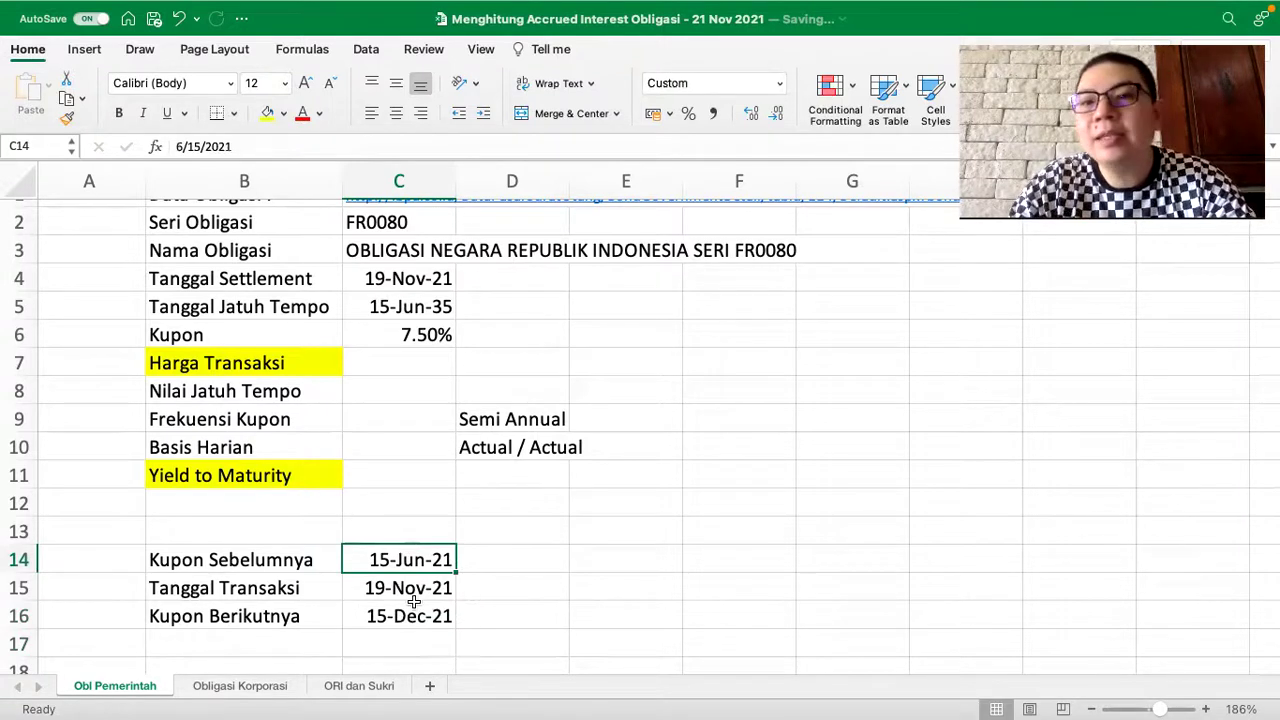
- Change the label in B15 to "Tanggal settlement"
{"action": "left_click", "coordinate": [285, 593]}
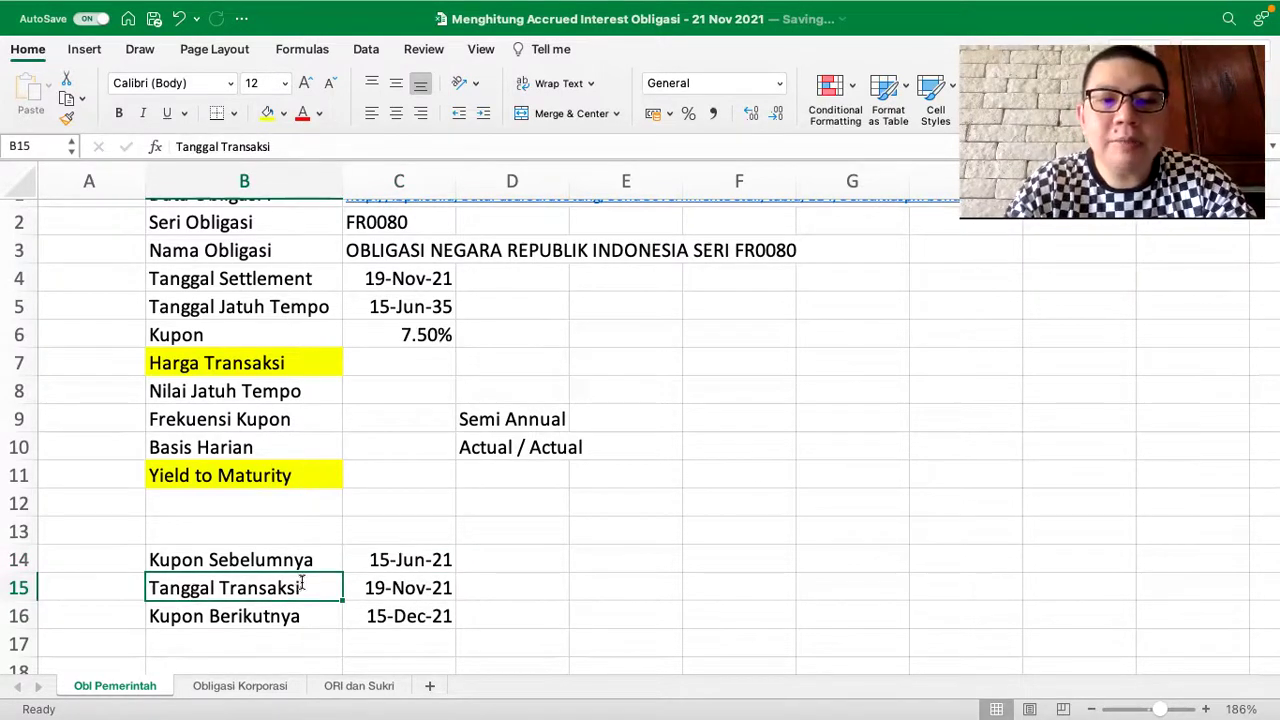
{"action": "double_click", "coordinate": [302, 585]}
{"action": "key", "text": "BackSpace"}
{"action": "key", "text": "BackSpace"}
{"action": "key", "text": "BackSpace"}
{"action": "key", "text": "BackSpace"}
{"action": "key", "text": "BackSpace"}
{"action": "key", "text": "BackSpace"}
{"action": "key", "text": "BackSpace"}
{"action": "type", "text": "settlement"}
{"action": "key", "text": "Return"}
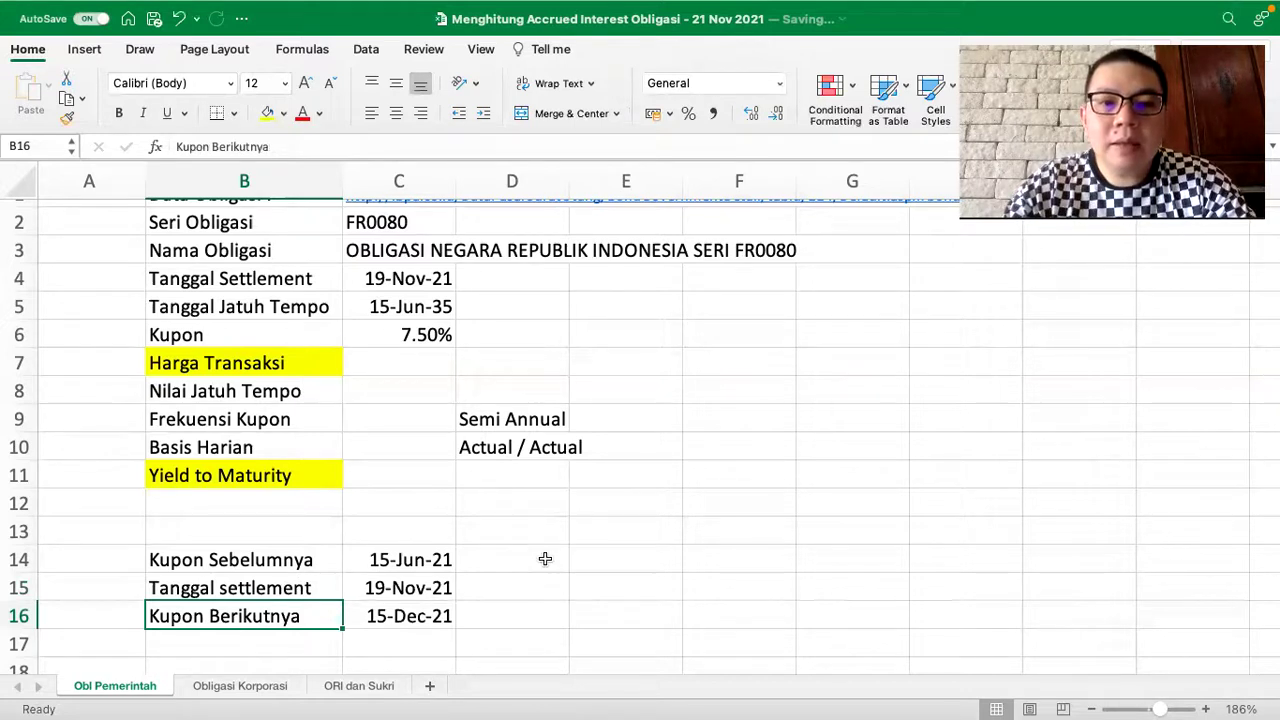
{"action": "scroll", "coordinate": [545, 559], "scroll_direction": "up", "scroll_amount": 1}
{"action": "left_click", "coordinate": [271, 552]}
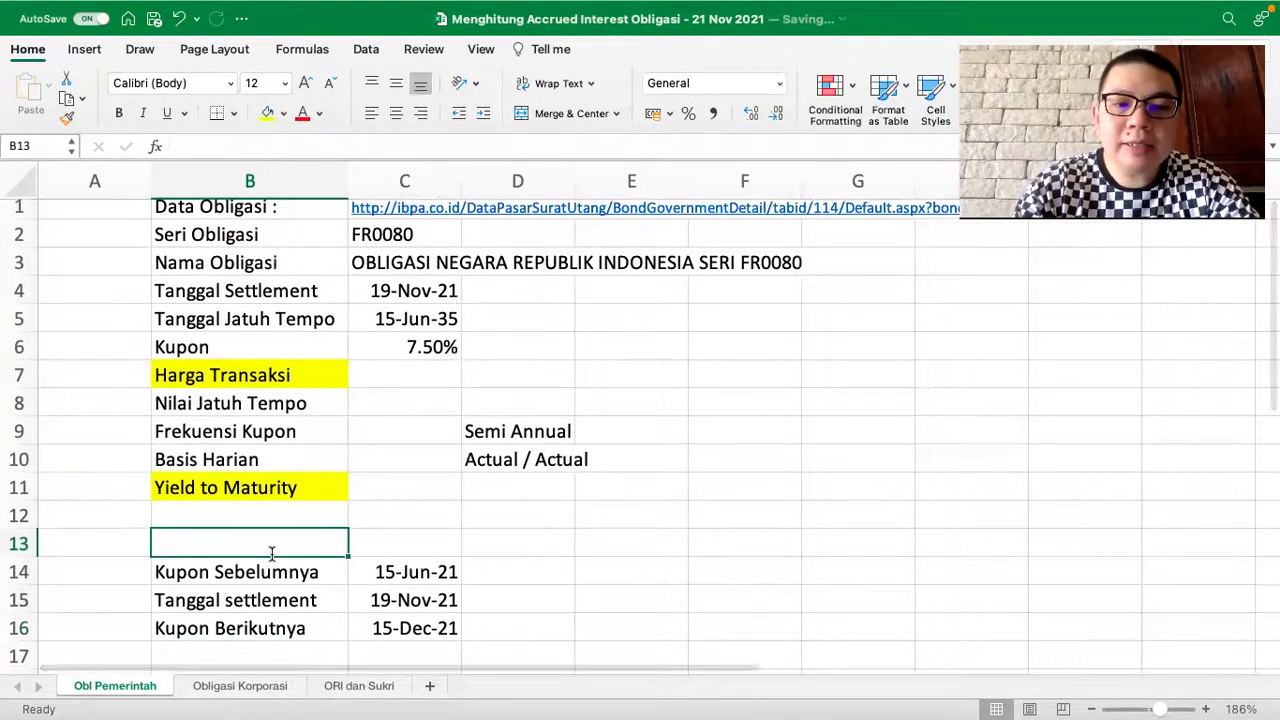
{"action": "type", "text": "Nilai Transaksi"}
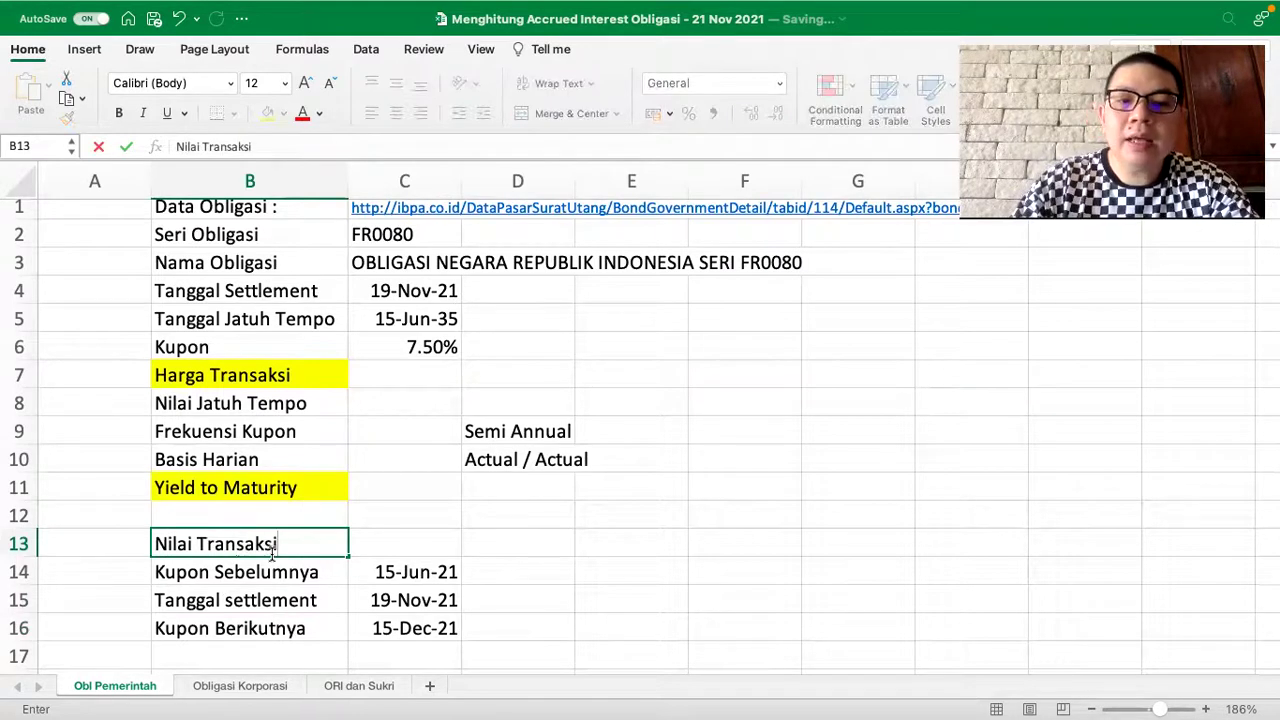
{"action": "key", "text": "Tab"}
{"action": "type", "text": "10"}
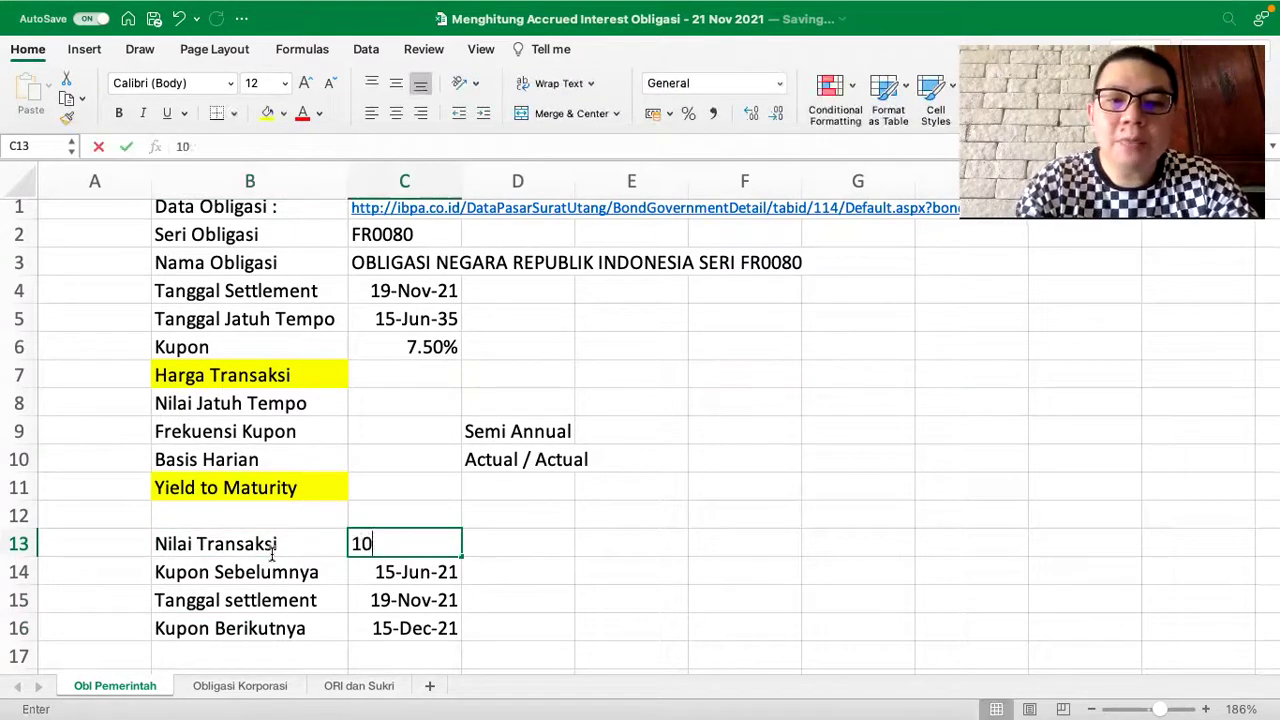
{"action": "type", "text": "000000000000"}
{"action": "key", "text": "Return"}
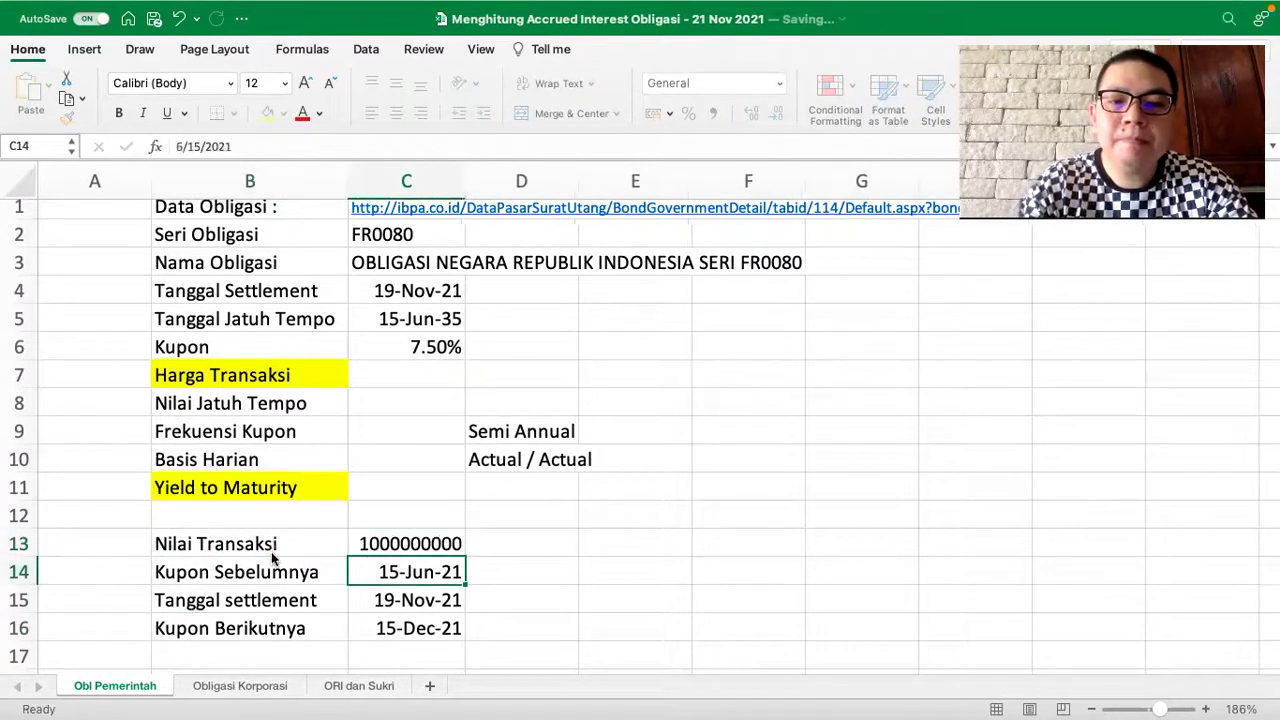
{"action": "left_click", "coordinate": [388, 545]}
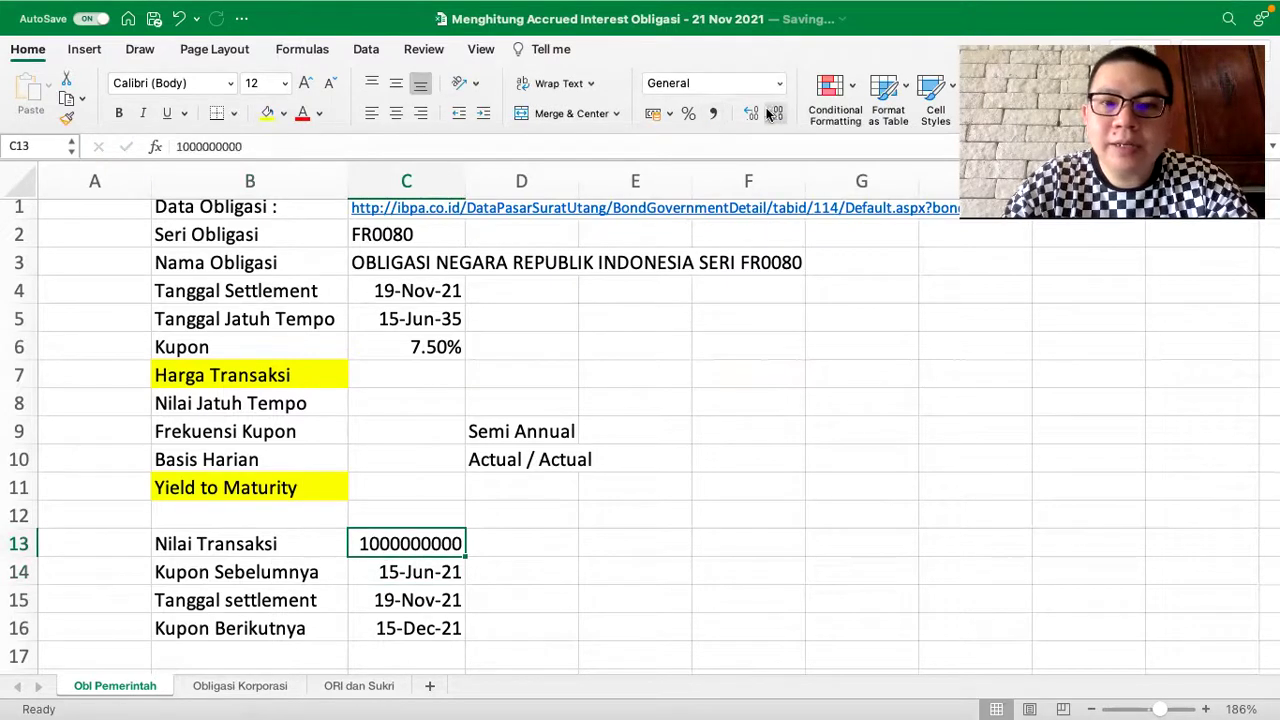
{"action": "left_click", "coordinate": [713, 113]}
- Add the label "Accrued Interest" in B18, below the coupon dates
{"action": "scroll", "coordinate": [586, 375], "scroll_direction": "down", "scroll_amount": 3}
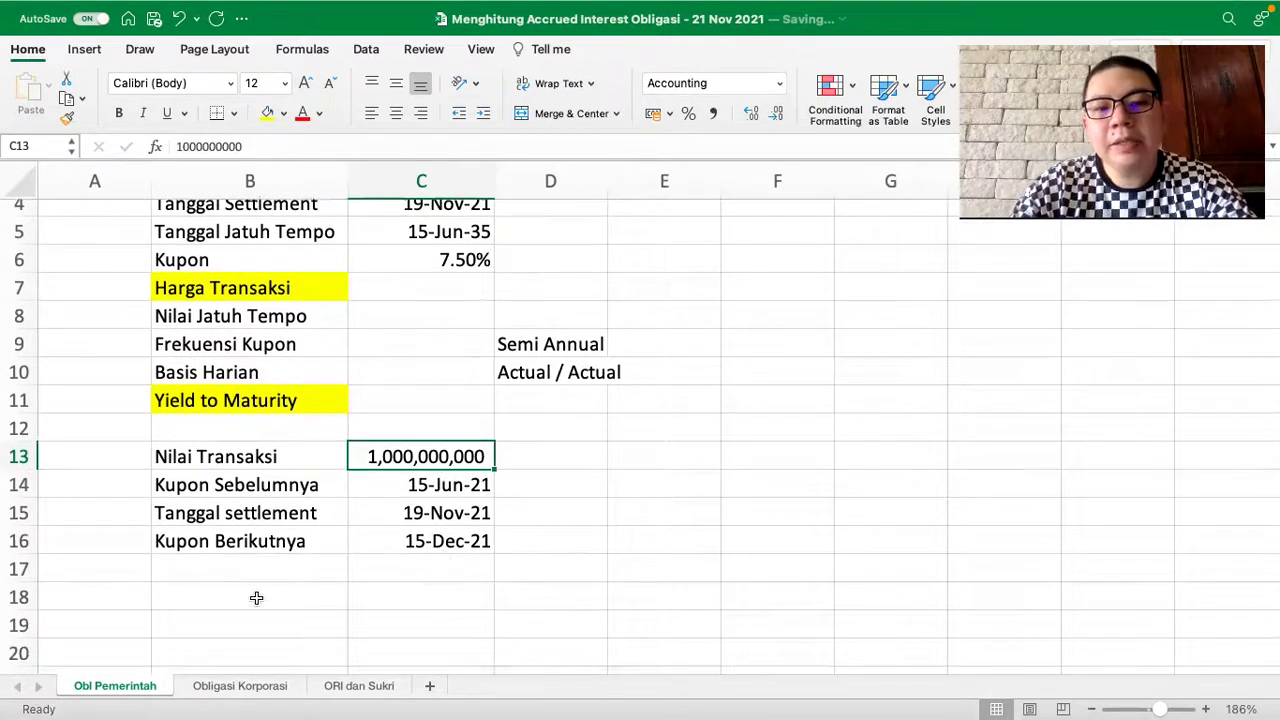
{"action": "left_click", "coordinate": [256, 597]}
{"action": "type", "text": "Accrued Interest"}
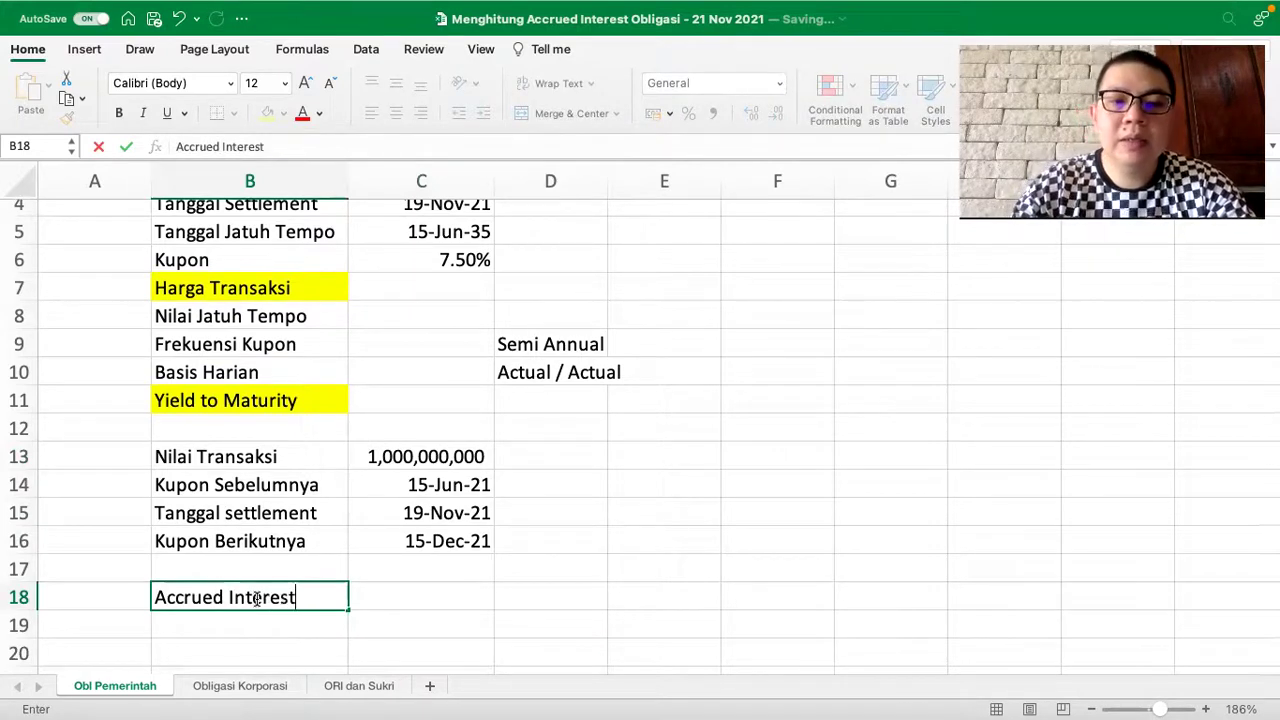
{"action": "key", "text": "Tab"}
- Begin the accrued interest formula in C18 with YEARFRAC from C14 to C15, using basis 1 (Actual/actual)
{"action": "type", "text": "="}
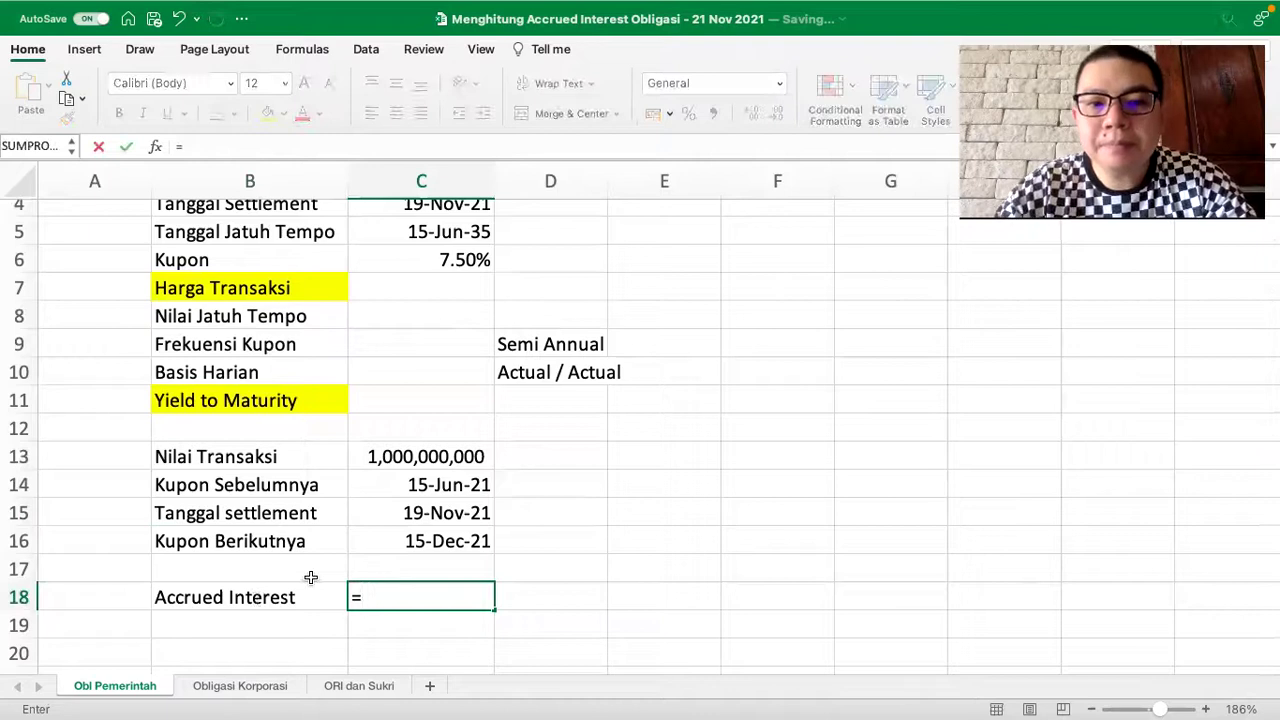
{"action": "type", "text": "yearf"}
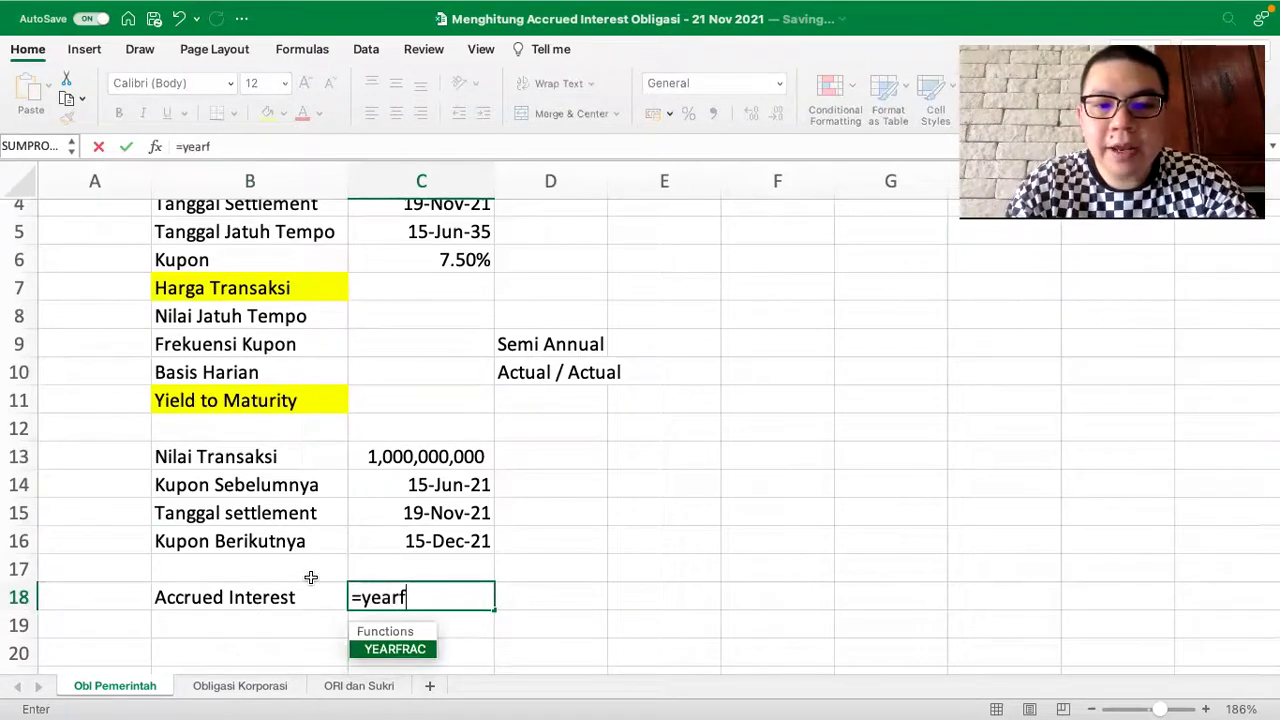
{"action": "type", "text": "rac("}
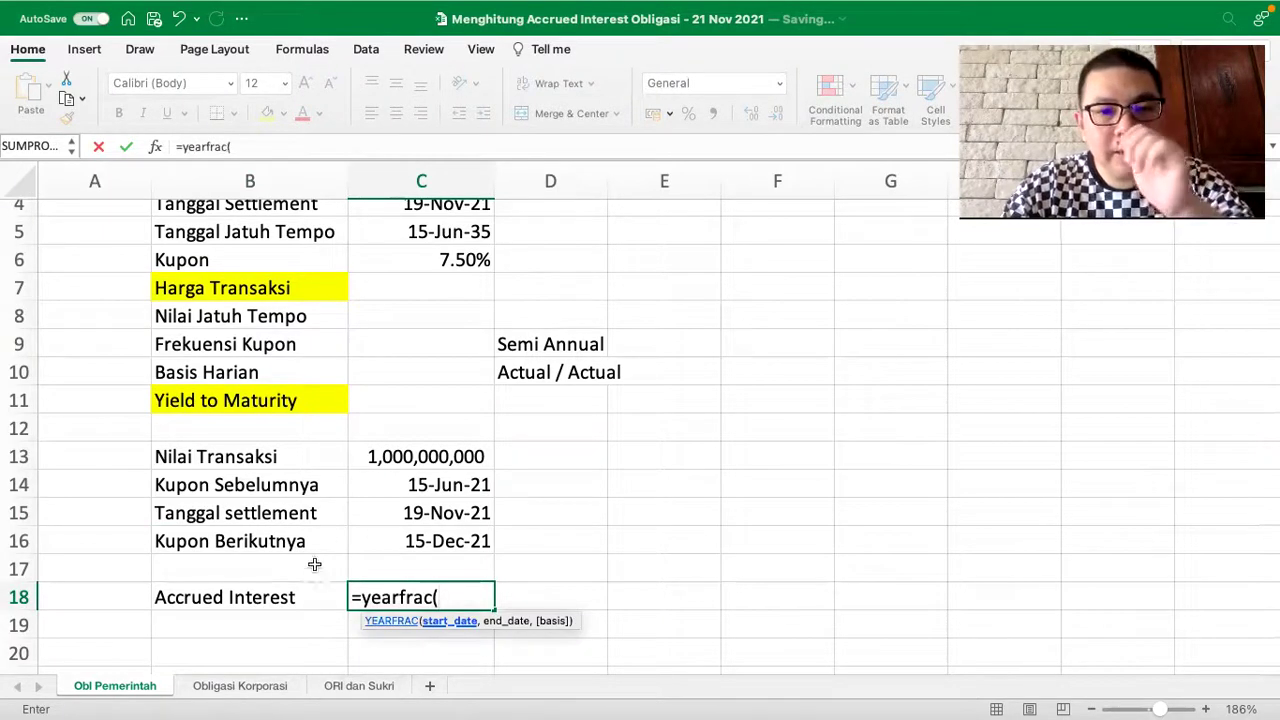
{"action": "left_click", "coordinate": [407, 485]}
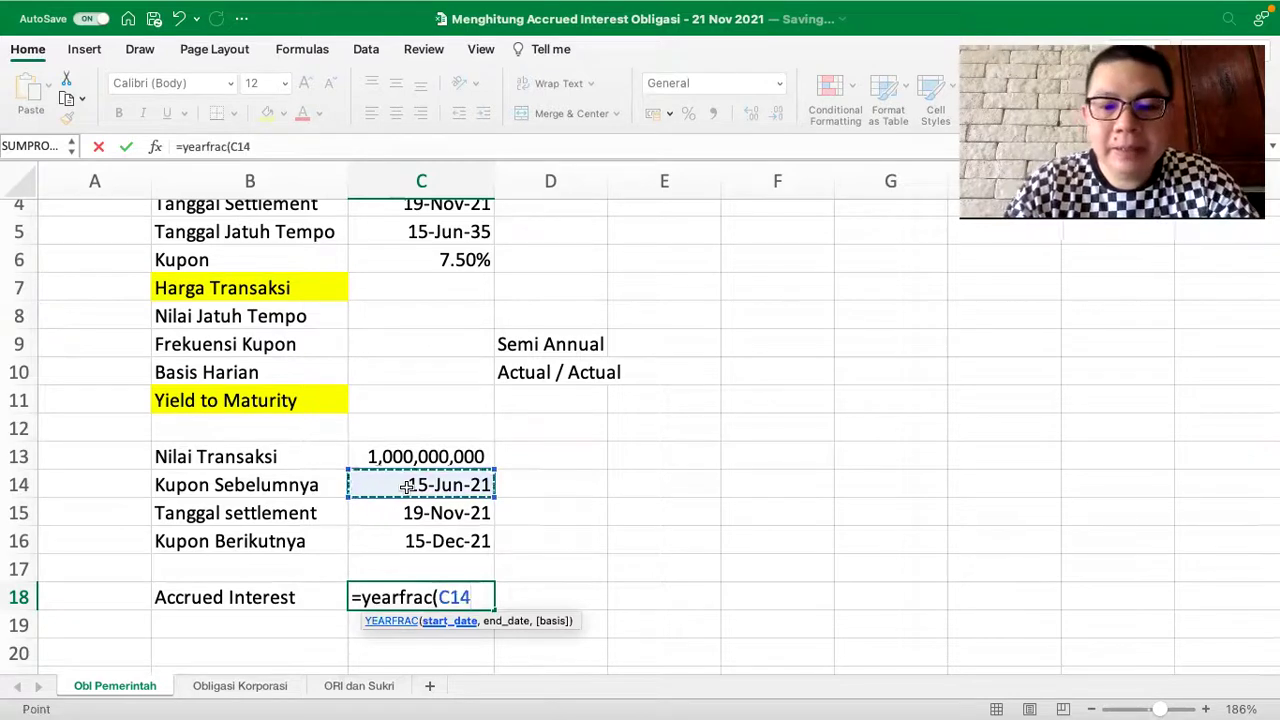
{"action": "type", "text": ","}
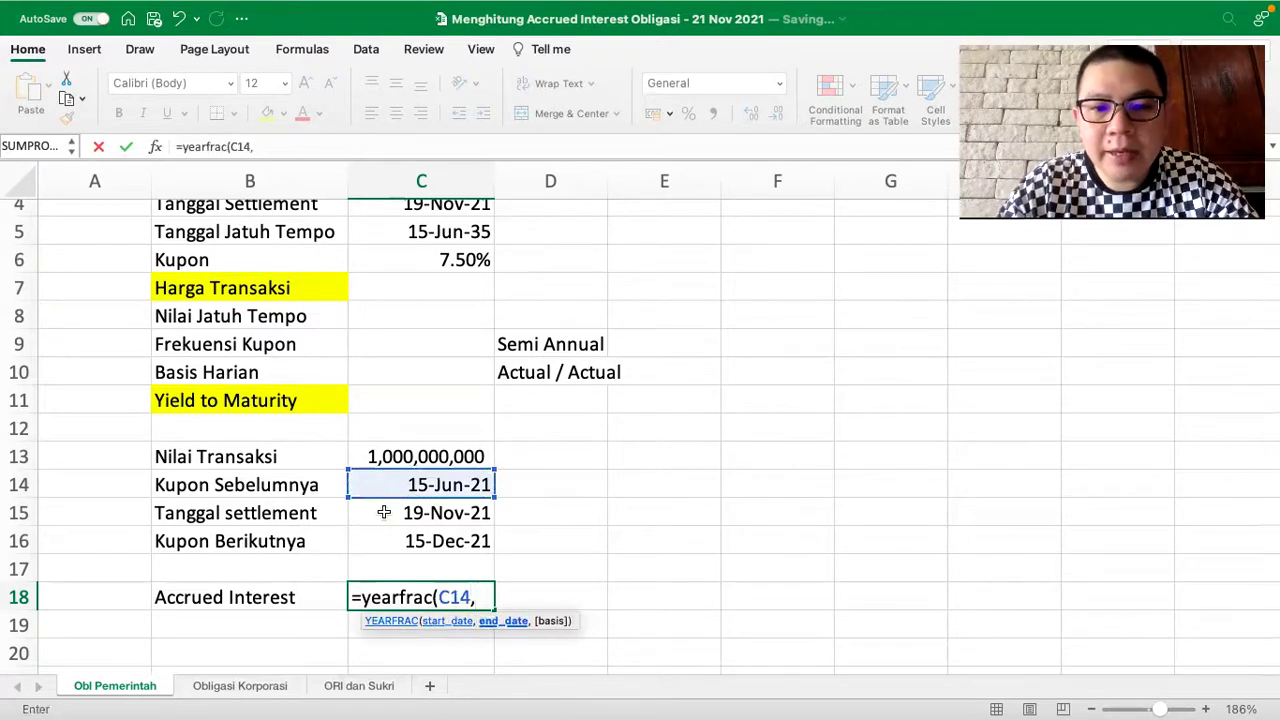
{"action": "left_click", "coordinate": [383, 513]}
{"action": "type", "text": ",1"}
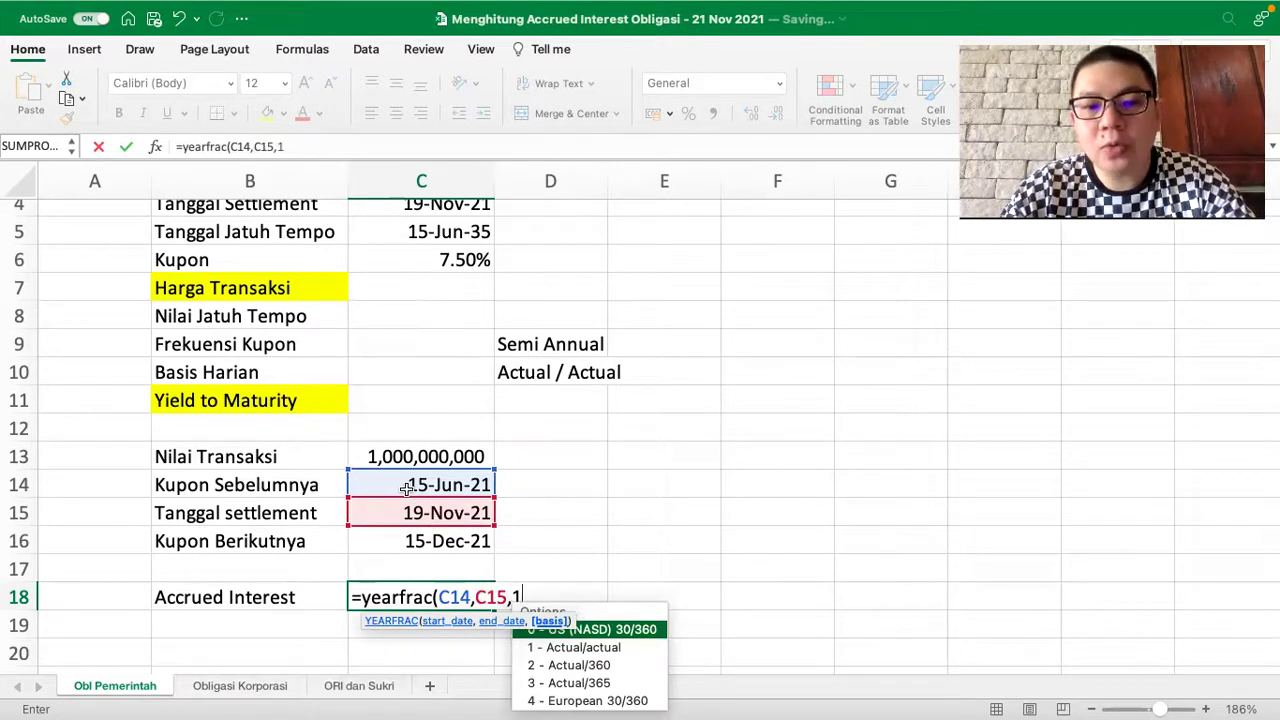
{"action": "type", "text": ")"}
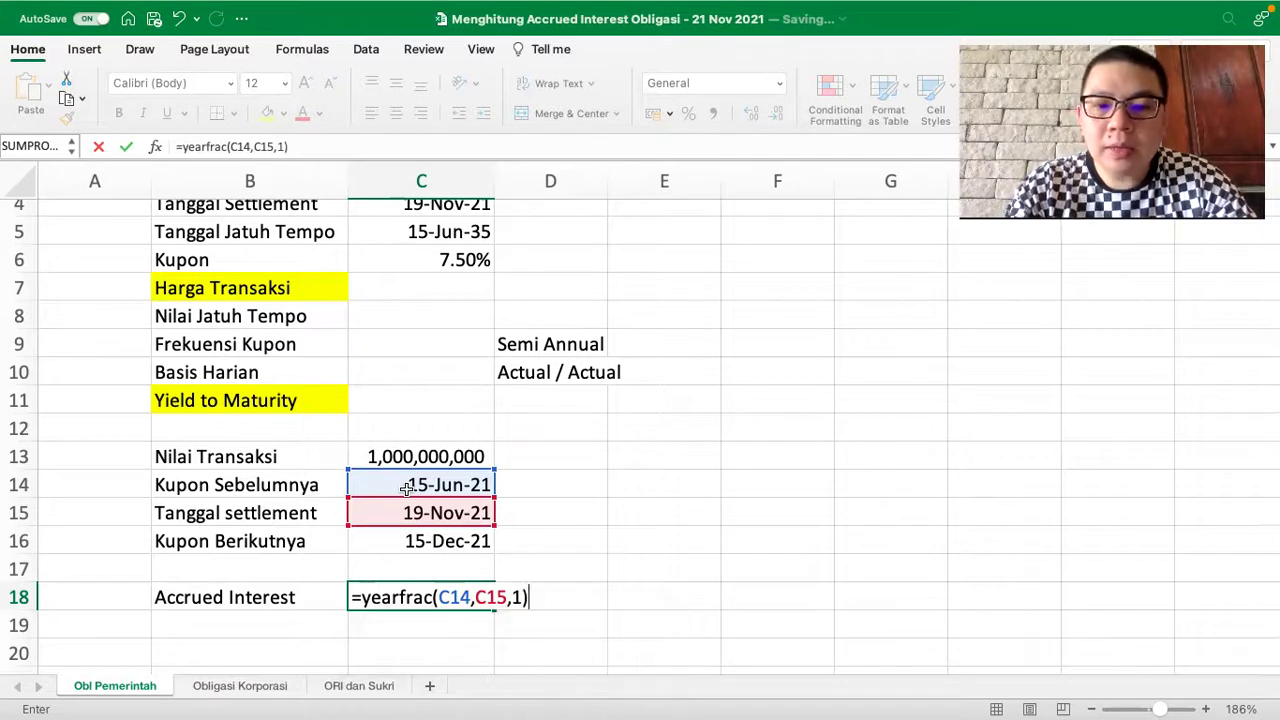
- Complete the C18 formula by multiplying the year fraction by the transaction value C13 and the coupon rate C6
{"action": "type", "text": "*"}
{"action": "left_click", "coordinate": [396, 456]}
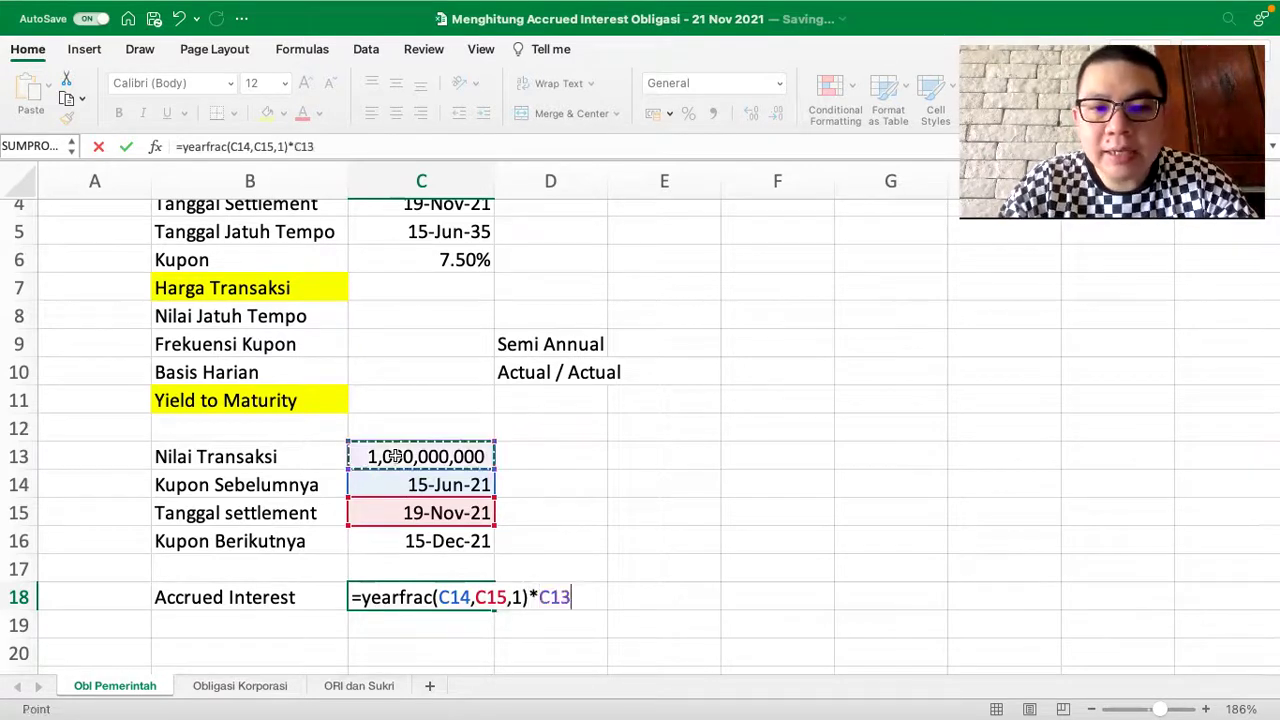
{"action": "type", "text": "*"}
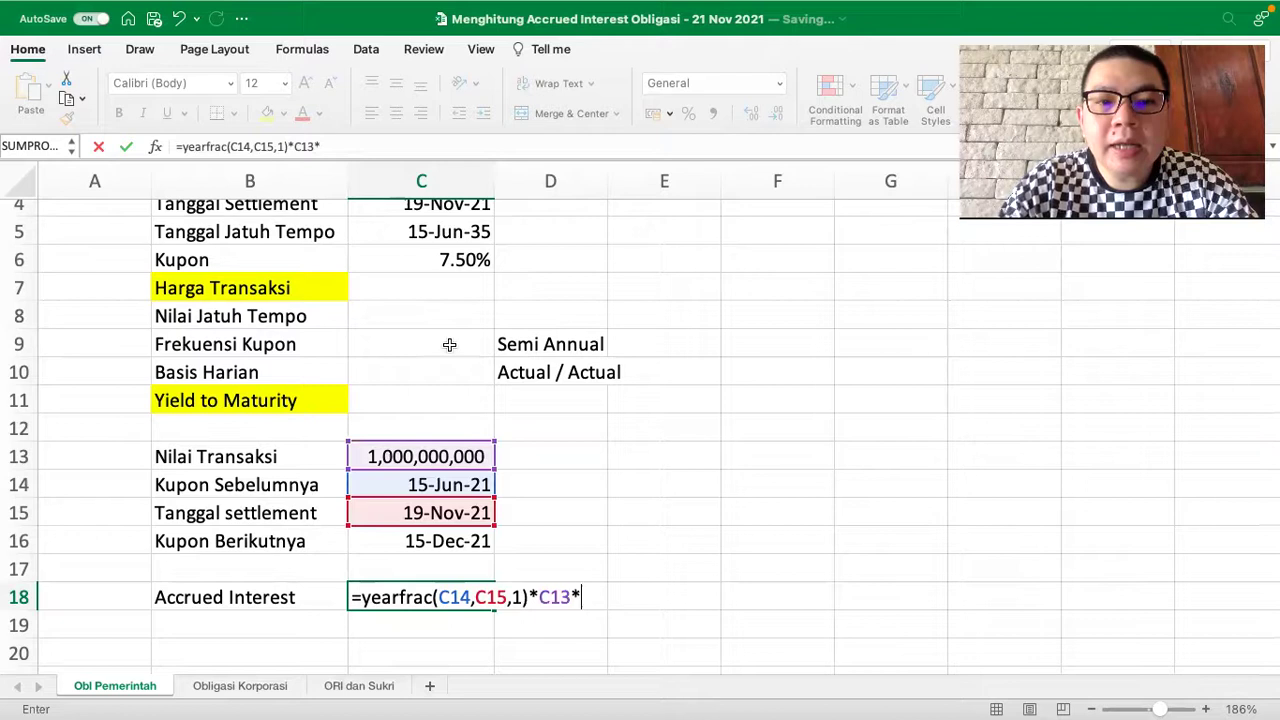
{"action": "scroll", "coordinate": [449, 345], "scroll_direction": "up", "scroll_amount": 1}
{"action": "left_click", "coordinate": [444, 275]}
{"action": "key", "text": "Return"}
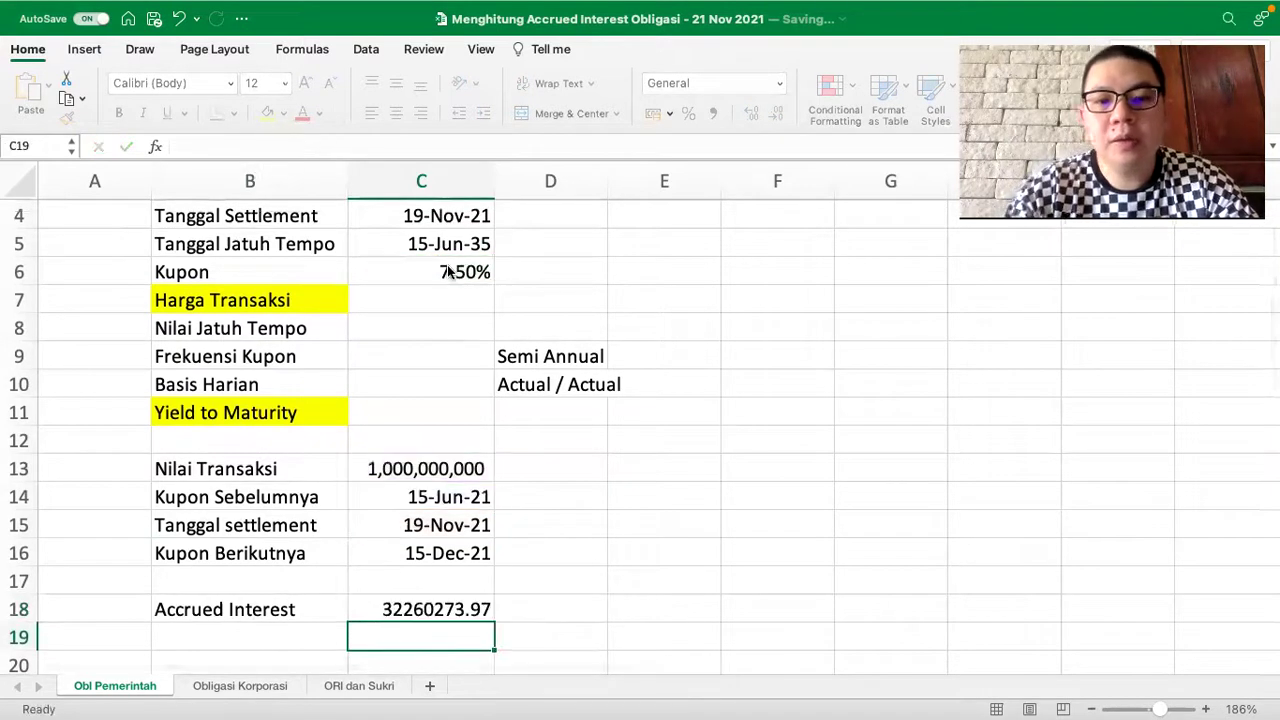
{"action": "left_click", "coordinate": [416, 597]}
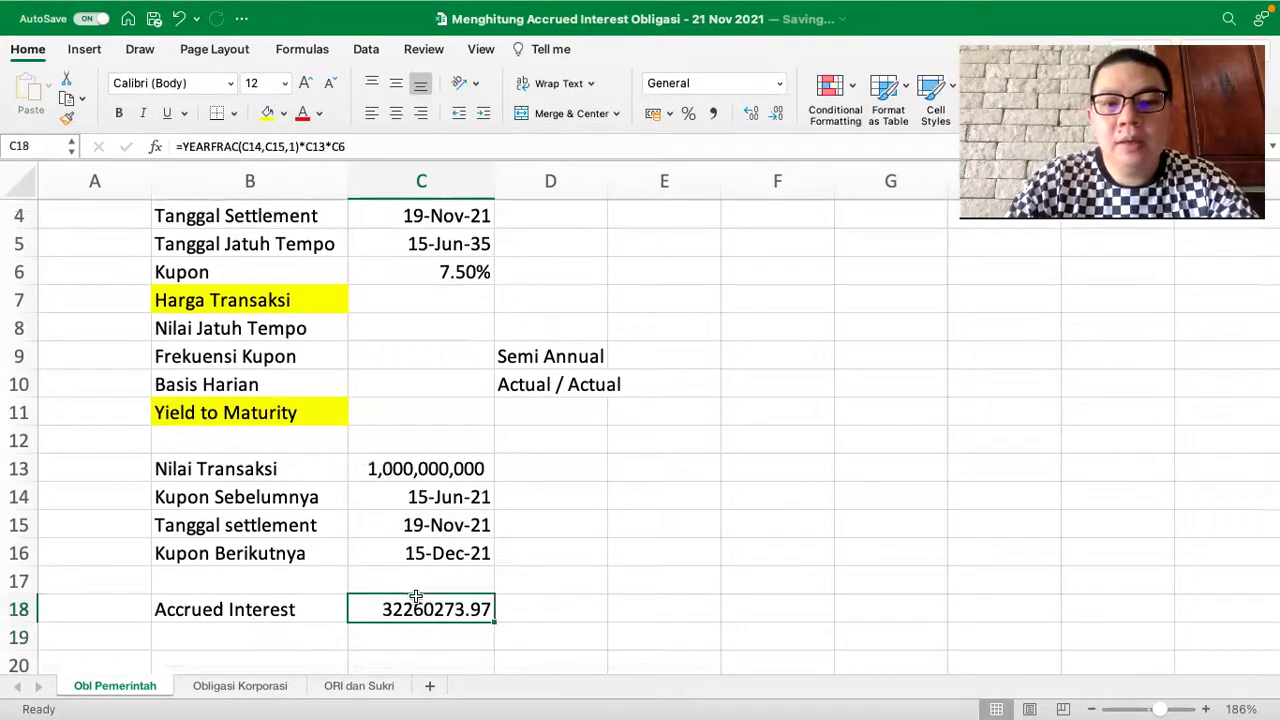
- Format the accrued interest in C18 with thousands separators and no decimals, and add the label "Pajak Final 10%" in B19
{"action": "left_click", "coordinate": [711, 116]}
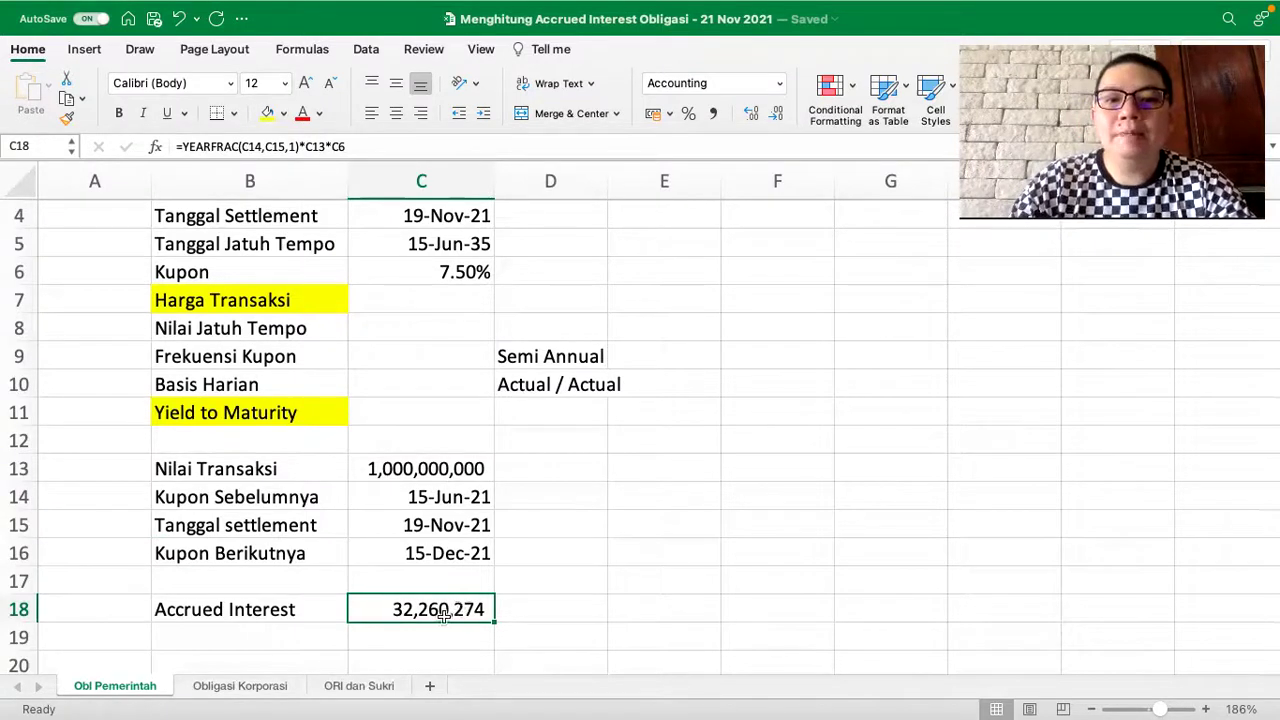
{"action": "left_click", "coordinate": [284, 637]}
{"action": "type", "text": "Pajak"}
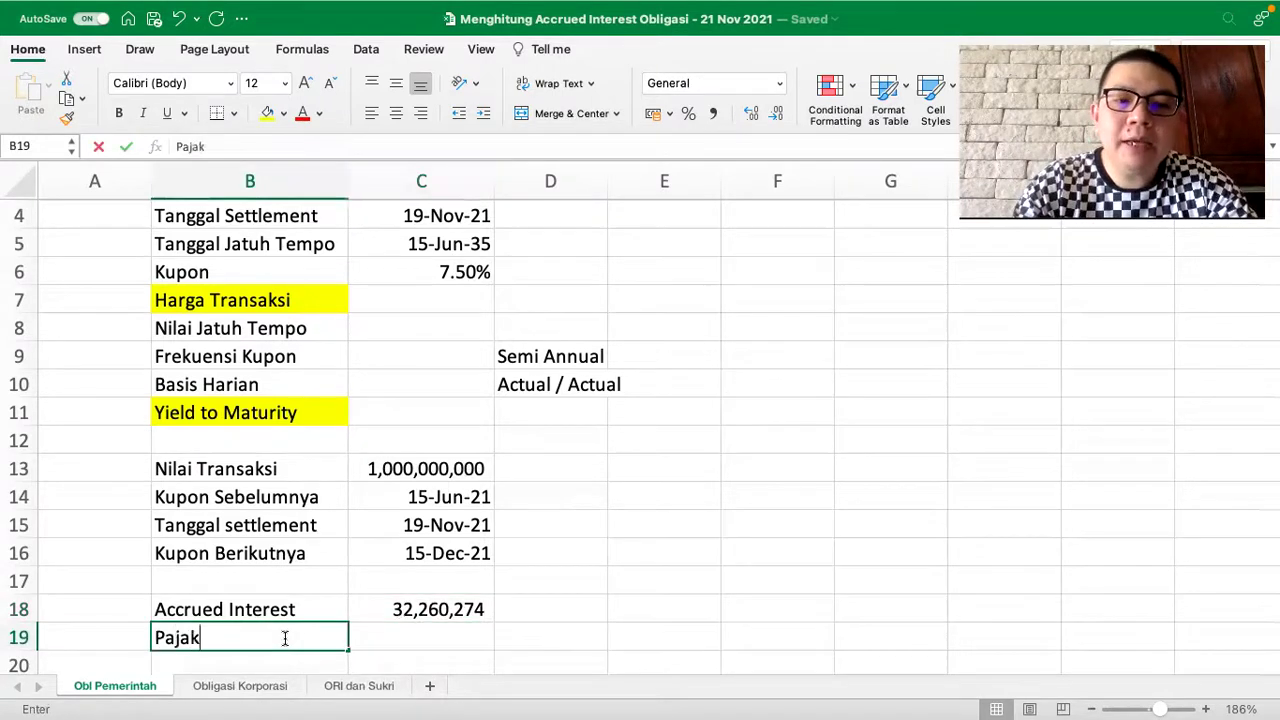
{"action": "type", "text": " Final 10%"}
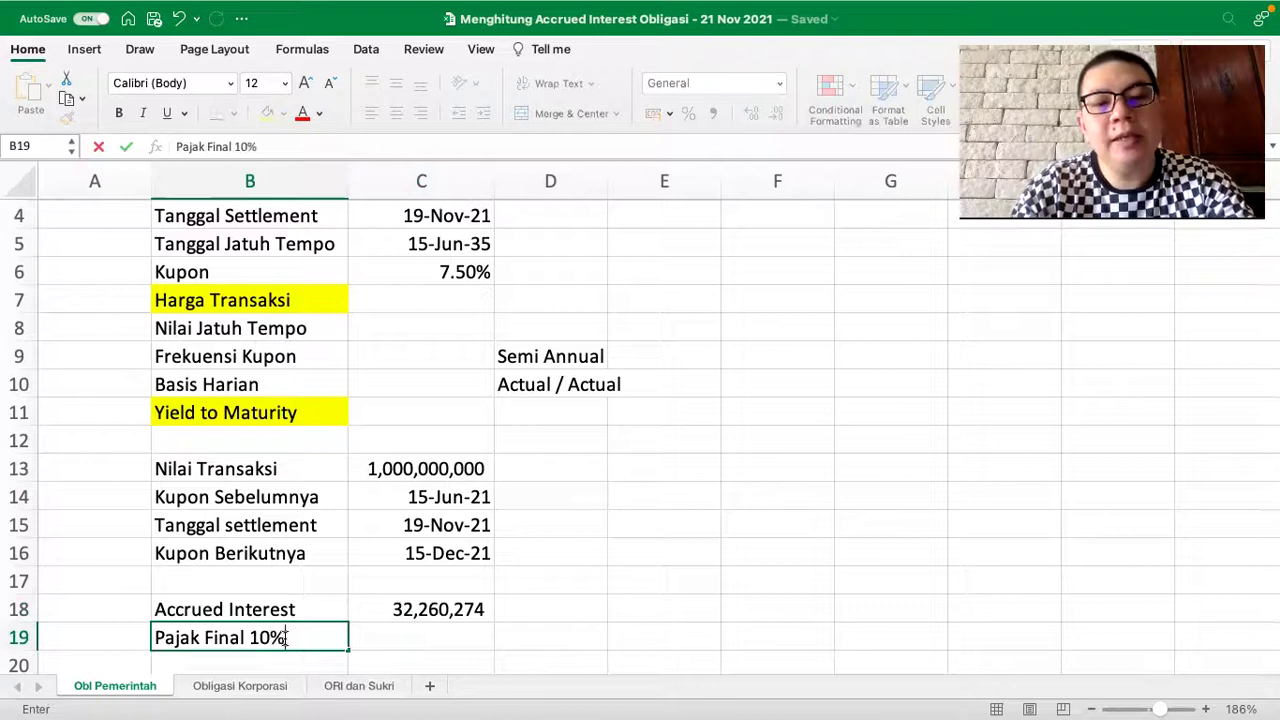
- Calculate the final tax in C19 as C18*10%, formatted with thousands separators and no decimals
{"action": "key", "text": "Tab"}
{"action": "type", "text": "=C18"}
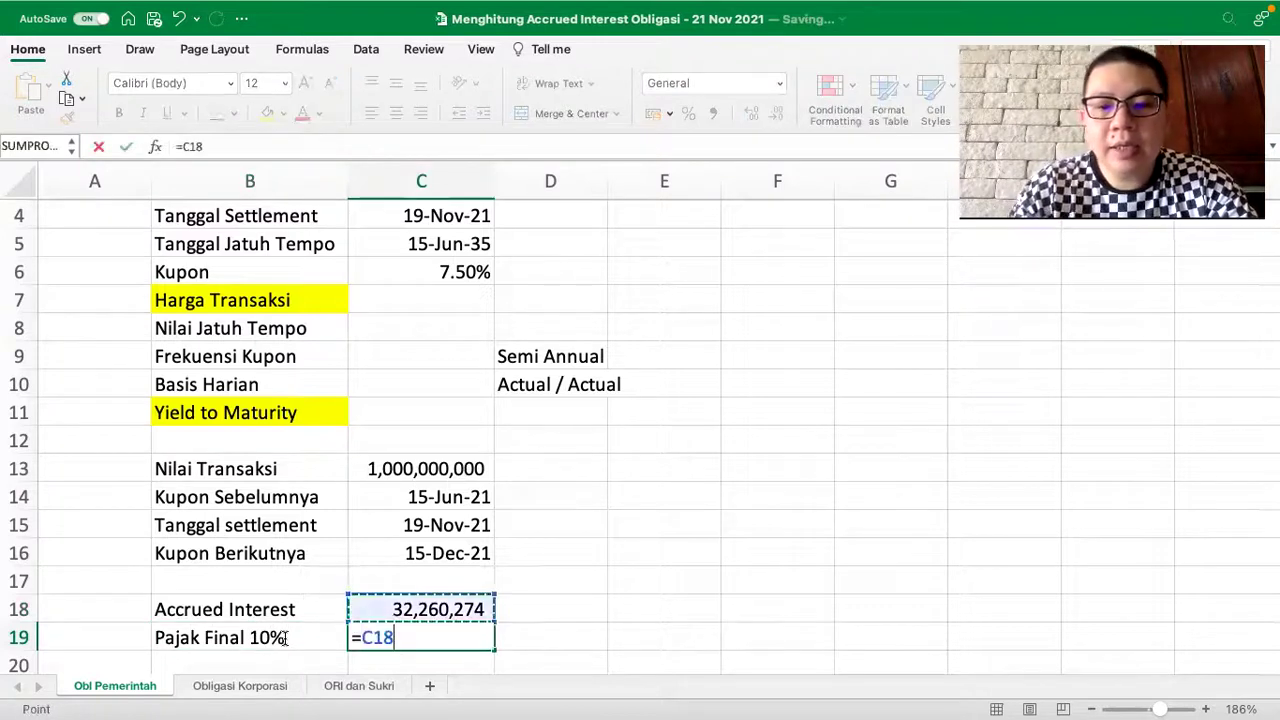
{"action": "type", "text": "*10%"}
{"action": "key", "text": "Return"}
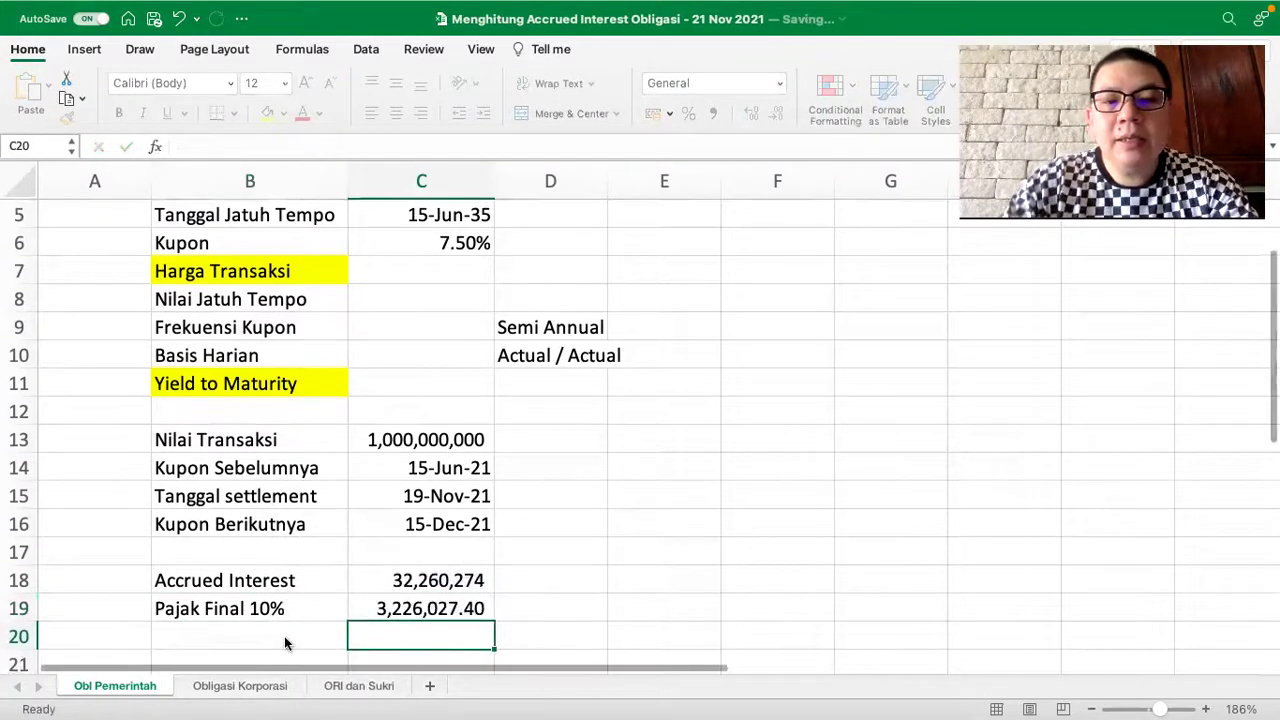
{"action": "left_click", "coordinate": [397, 613]}
{"action": "left_click", "coordinate": [713, 113]}
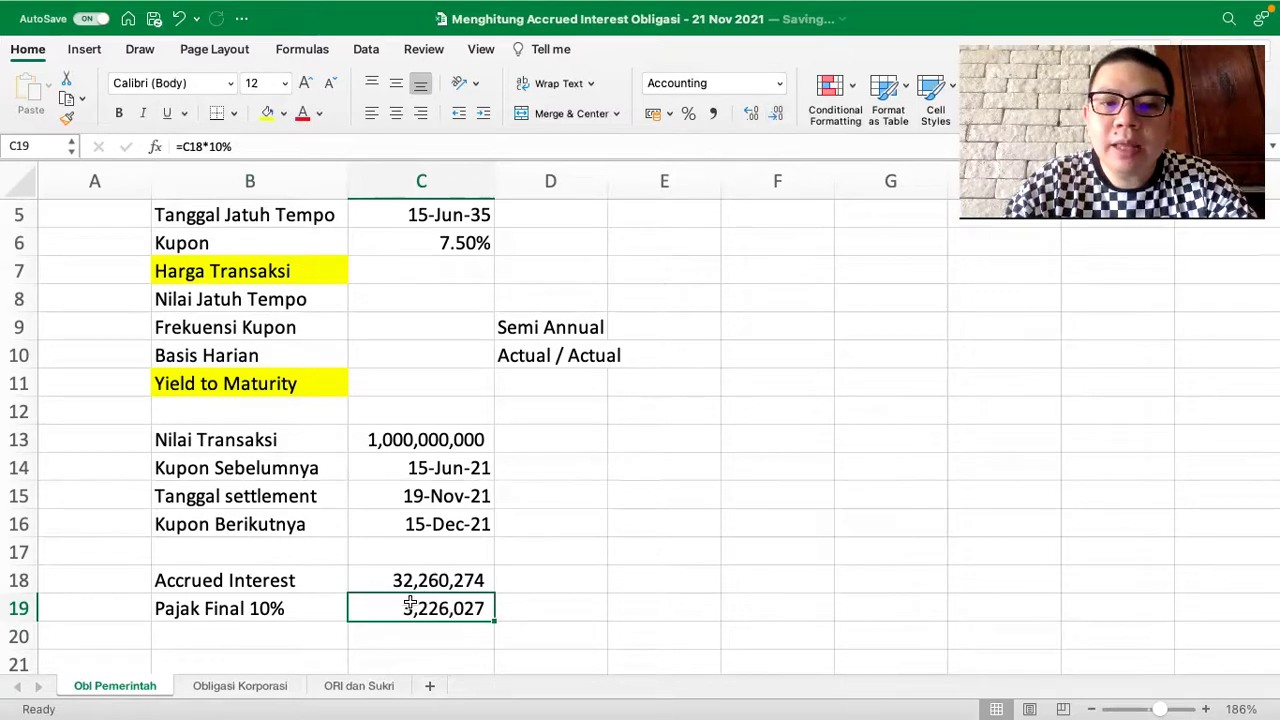
{"action": "left_click", "coordinate": [443, 577]}
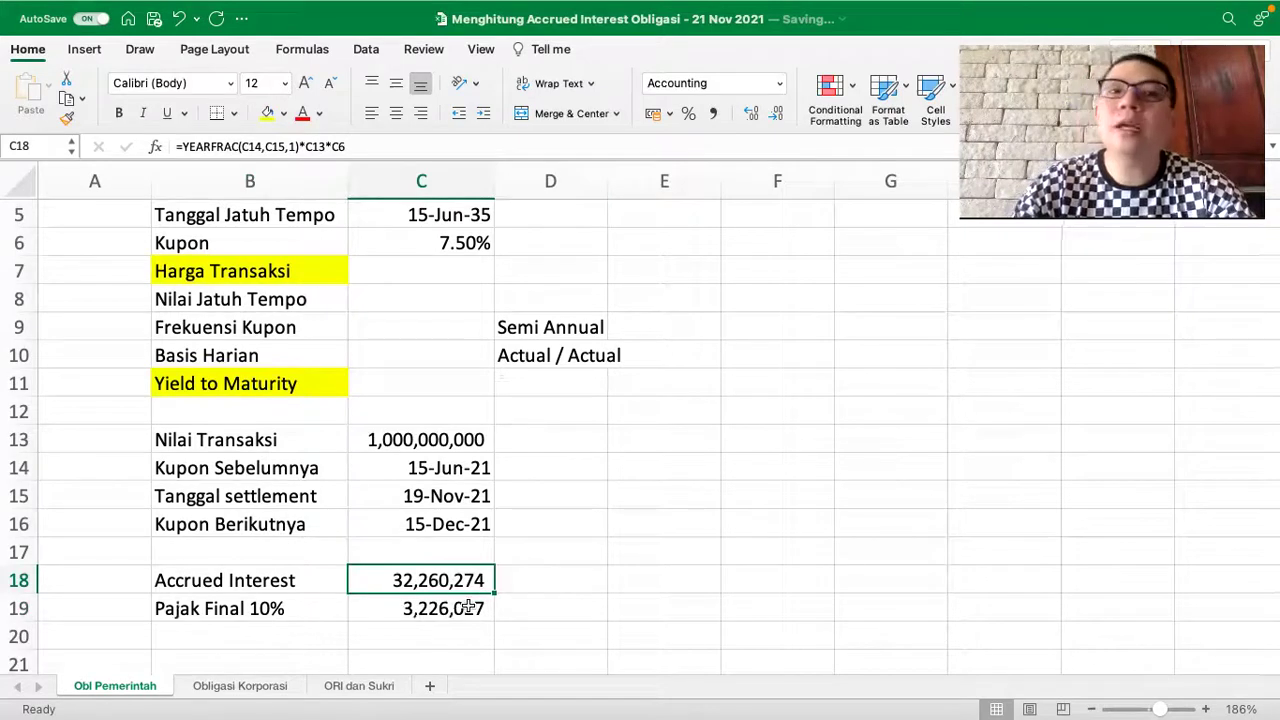
{"action": "scroll", "coordinate": [524, 500], "scroll_direction": "up", "scroll_amount": 1}
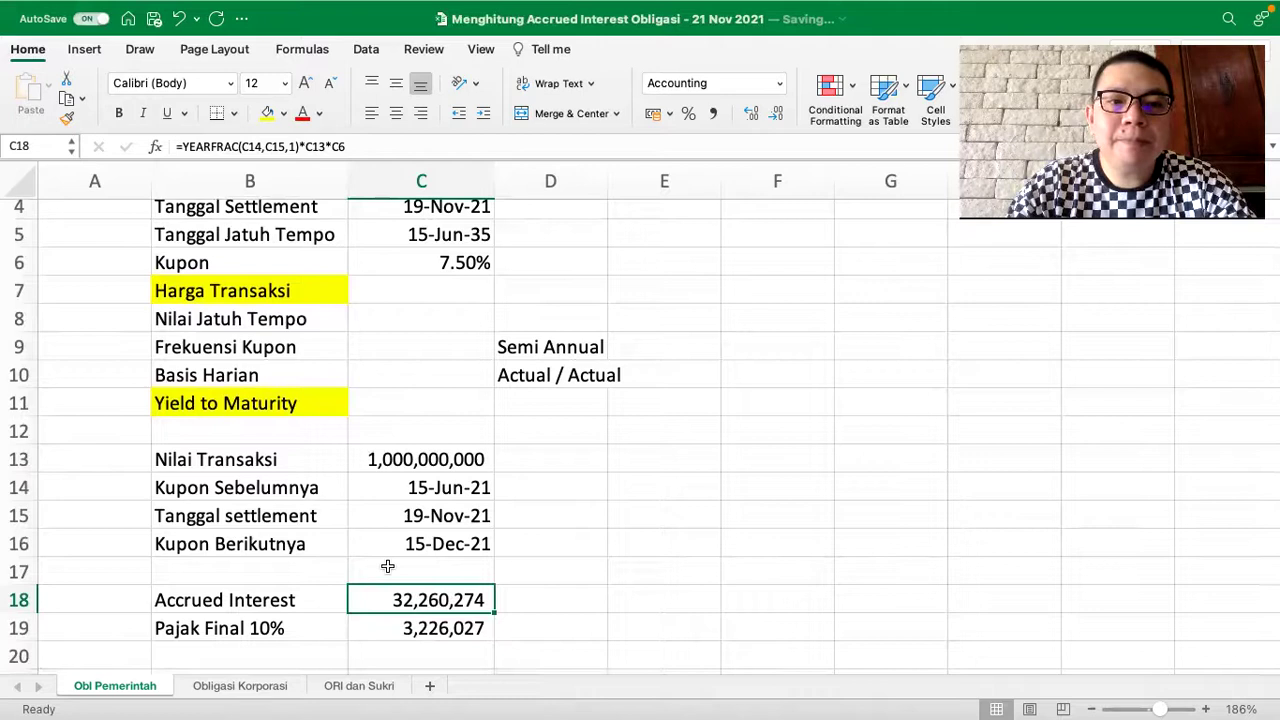
- Copy the calculation block B13:C19 from the Obl Pemerintah sheet to the Obligasi Korporasi sheet, starting at B14
{"action": "left_click", "coordinate": [240, 686]}
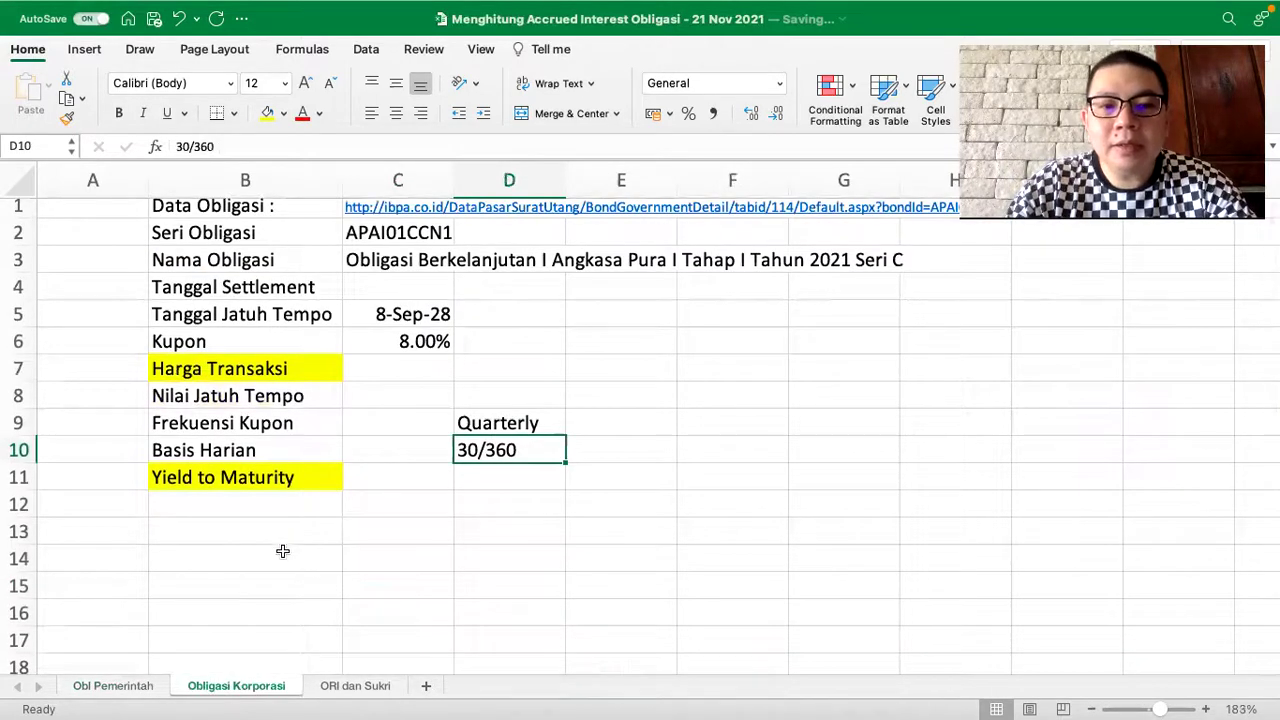
{"action": "left_click", "coordinate": [150, 686]}
{"action": "left_click_drag", "start_coordinate": [248, 467], "coordinate": [397, 630]}
{"action": "key", "text": "super+c"}
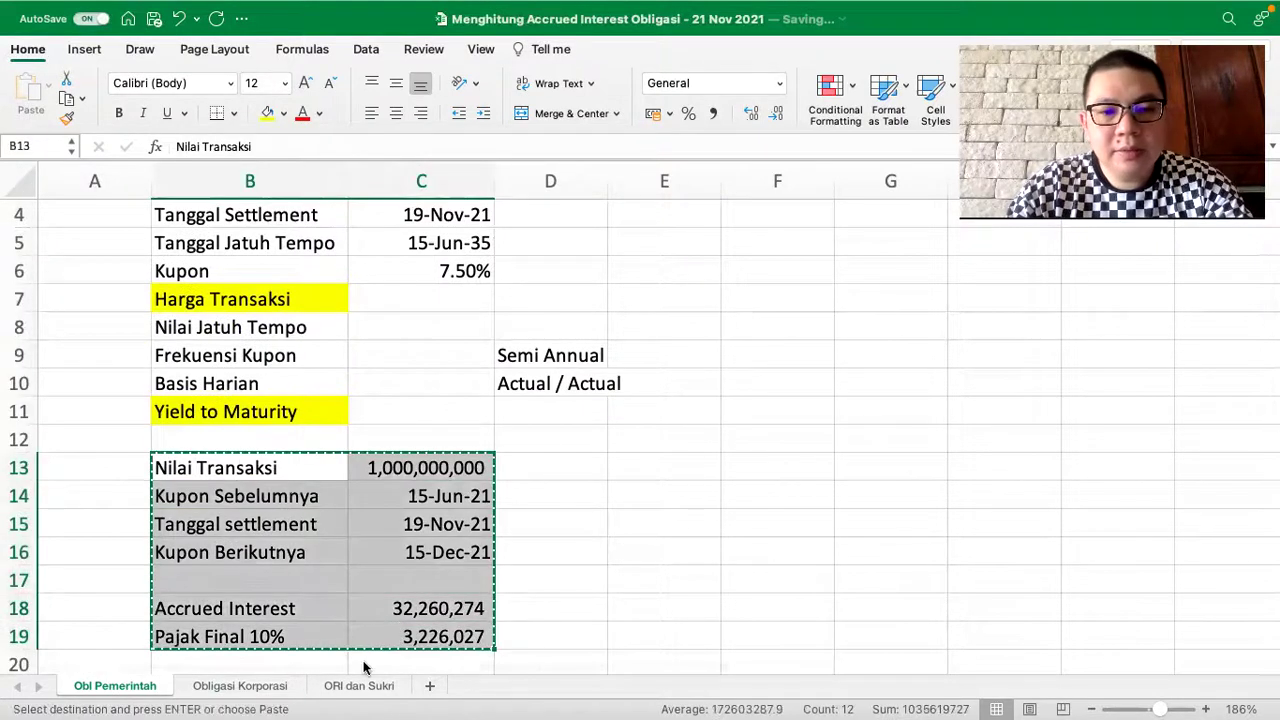
{"action": "left_click", "coordinate": [282, 679]}
{"action": "left_click", "coordinate": [254, 562]}
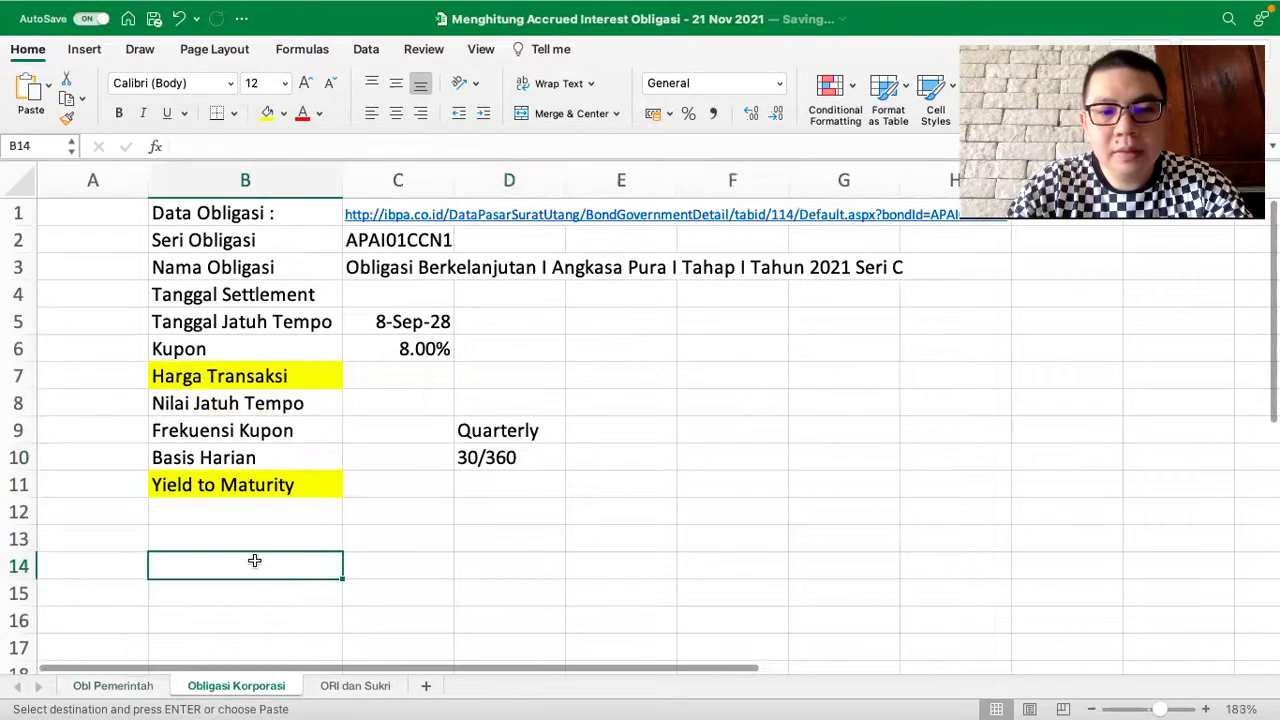
{"action": "key", "text": "super+v"}
- Widen column C on the Obligasi Korporasi sheet just enough to show the full transaction value in C14
{"action": "scroll", "coordinate": [363, 540], "scroll_direction": "down", "scroll_amount": 4}
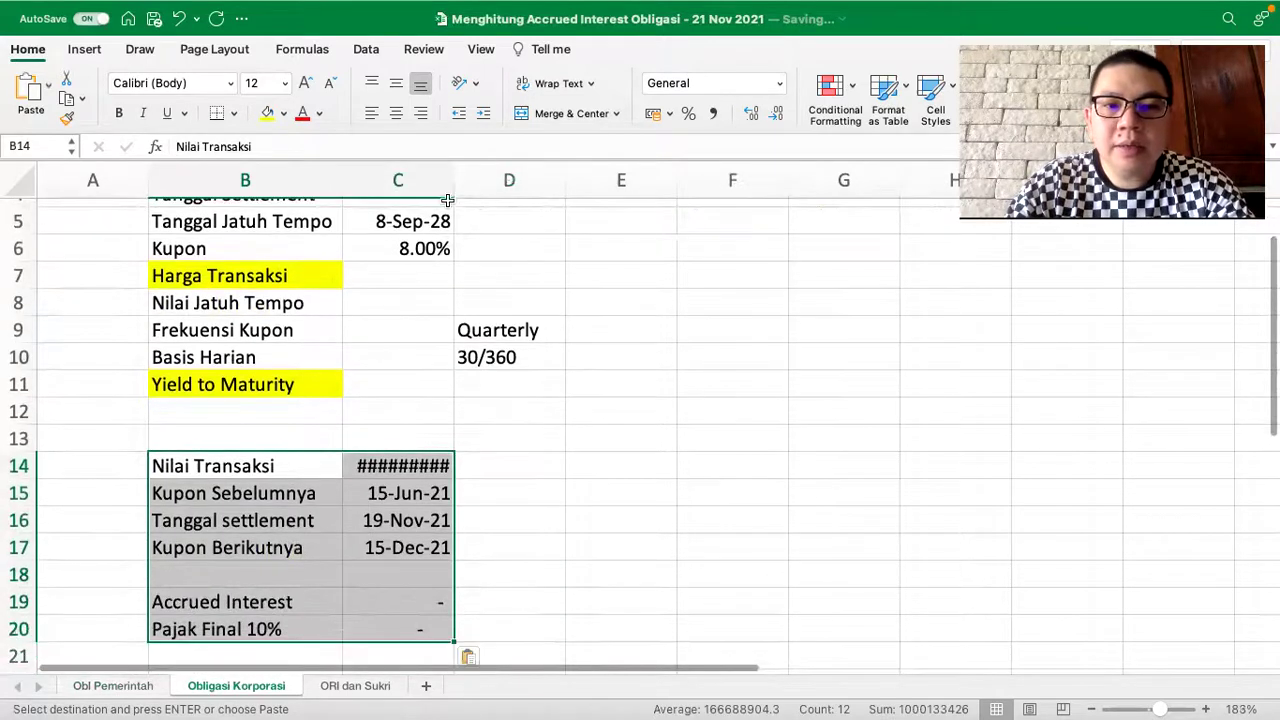
{"action": "double_click", "coordinate": [451, 189]}
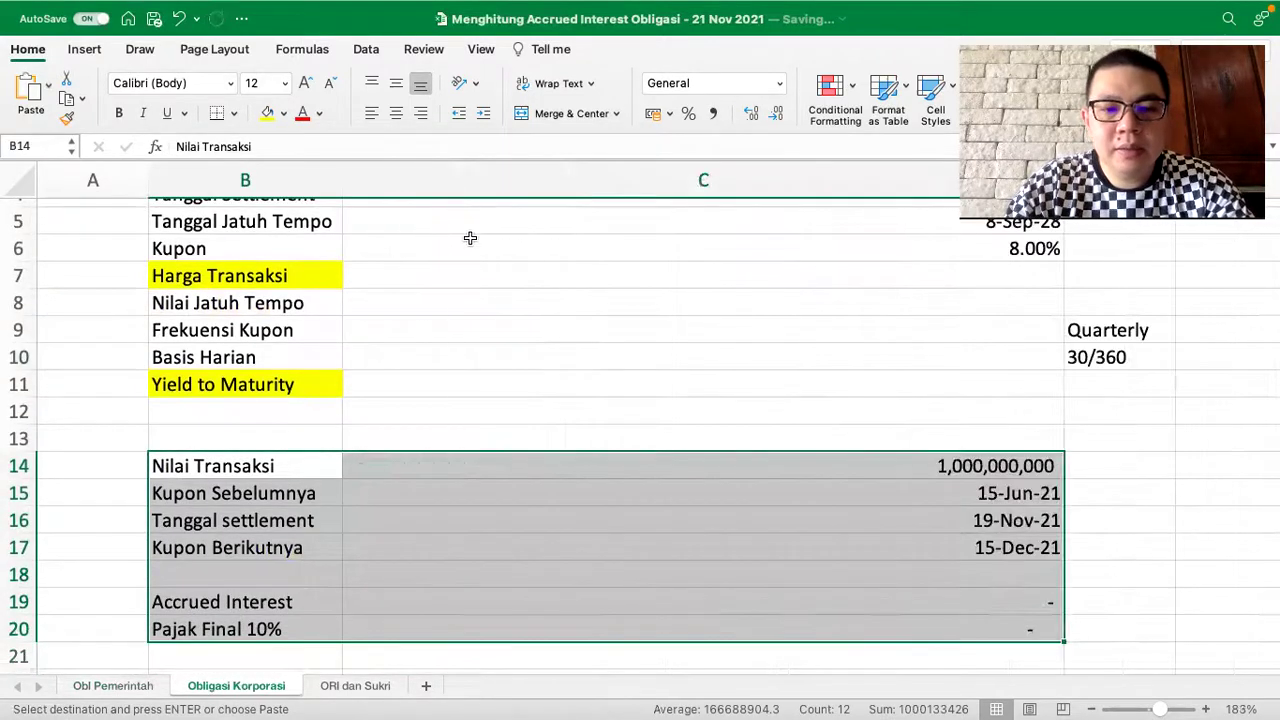
{"action": "key", "text": "super+z"}
{"action": "scroll", "coordinate": [471, 245], "scroll_direction": "up", "scroll_amount": 1}
{"action": "left_click_drag", "start_coordinate": [453, 183], "coordinate": [500, 185]}
{"action": "scroll", "coordinate": [437, 443], "scroll_direction": "up", "scroll_amount": 3}
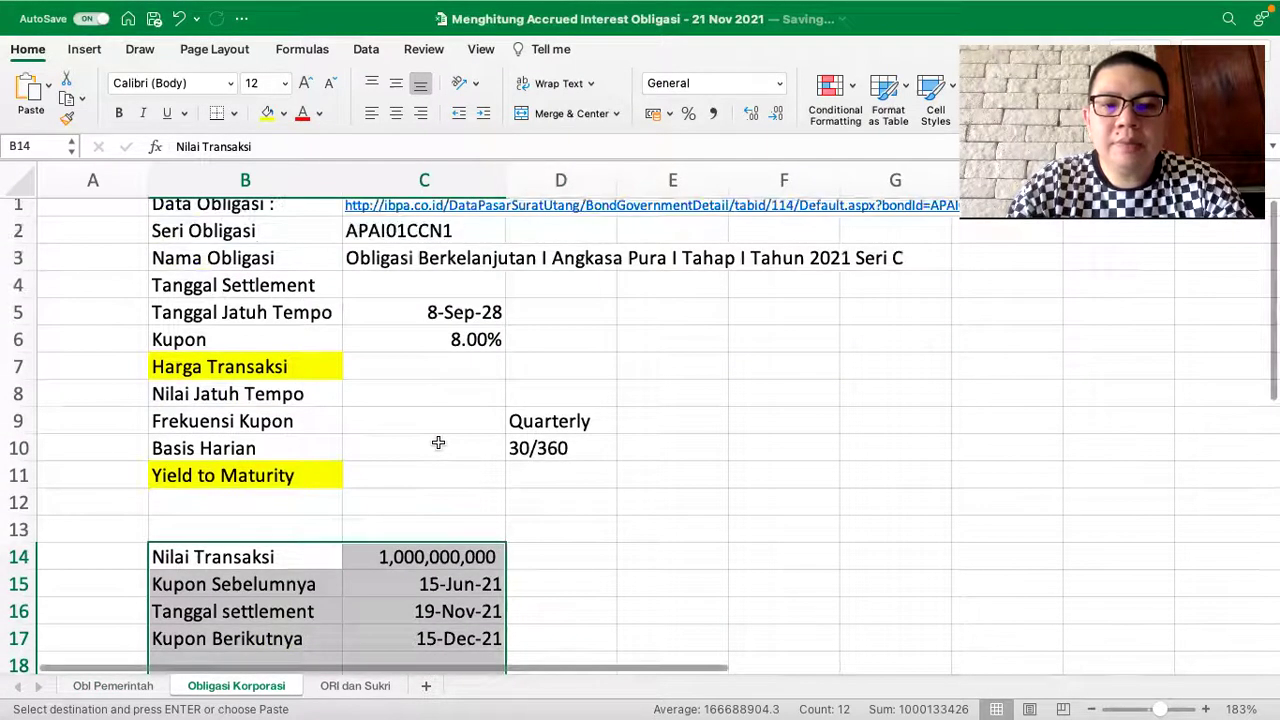
- Set the previous coupon date (Kupon Sebelumnya) in C15 to 8 Sept 2021
{"action": "left_click", "coordinate": [420, 316]}
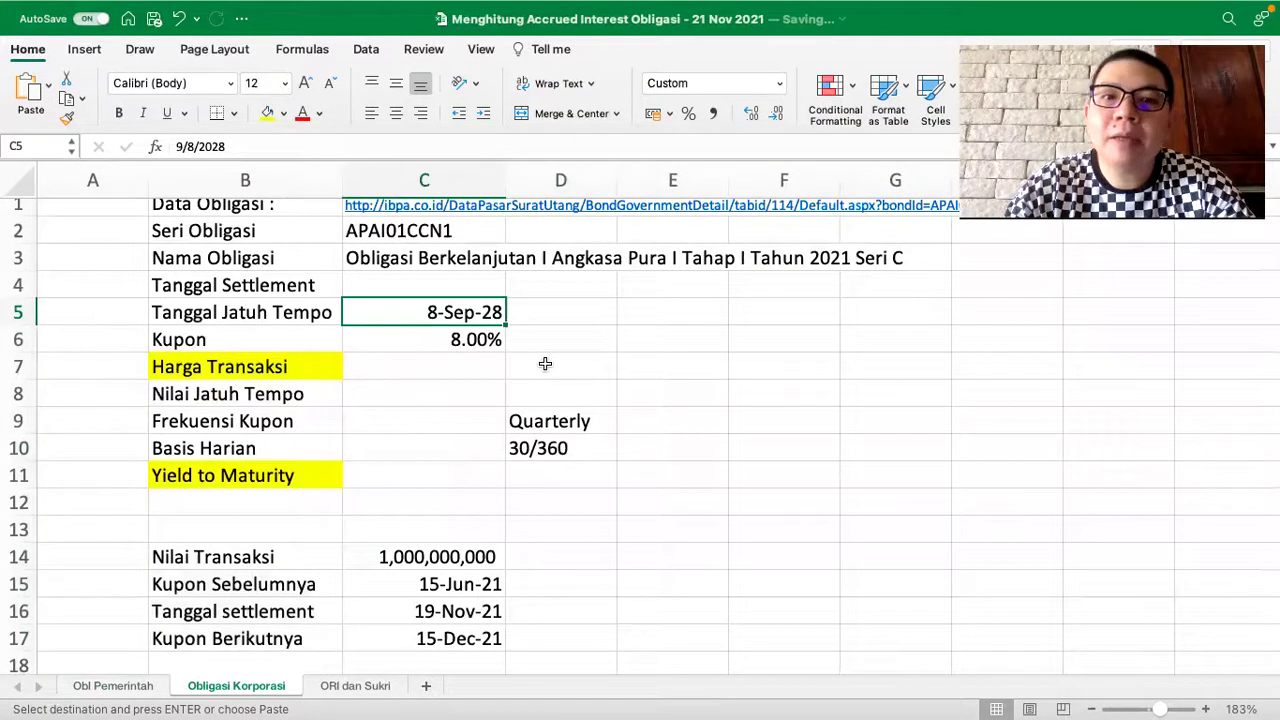
{"action": "left_click", "coordinate": [416, 581]}
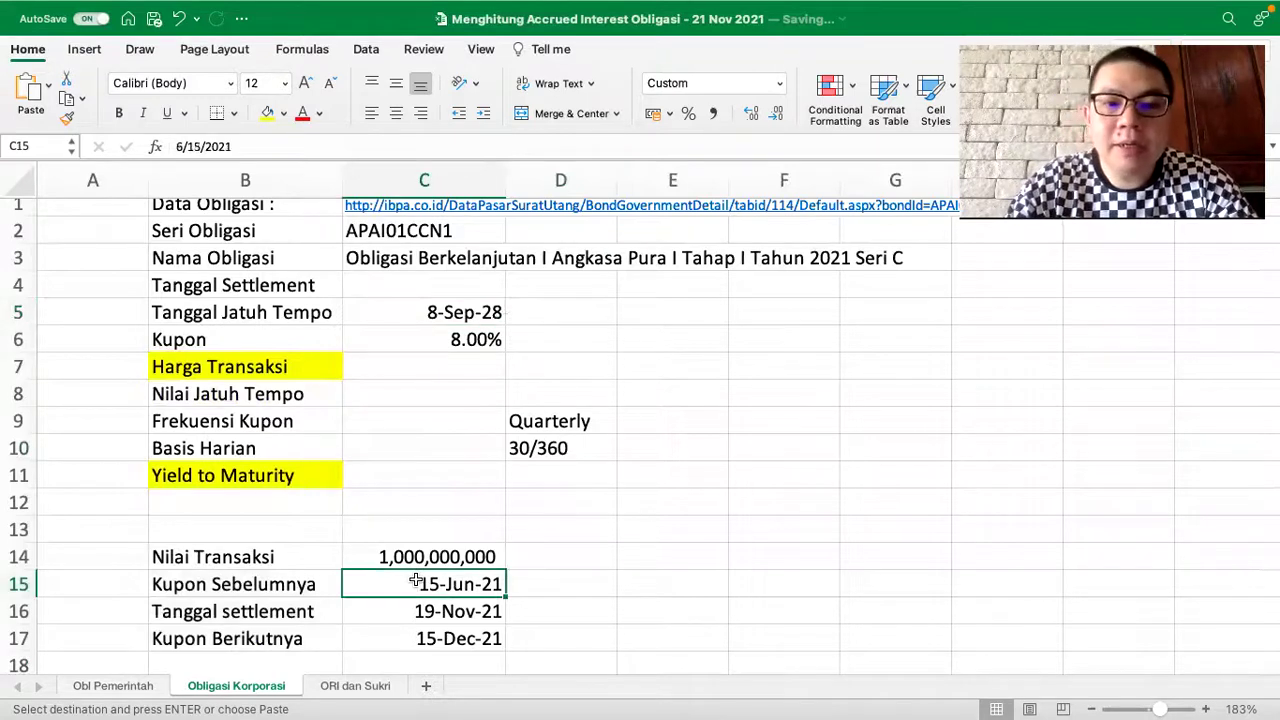
{"action": "left_click", "coordinate": [461, 615]}
{"action": "left_click", "coordinate": [459, 584]}
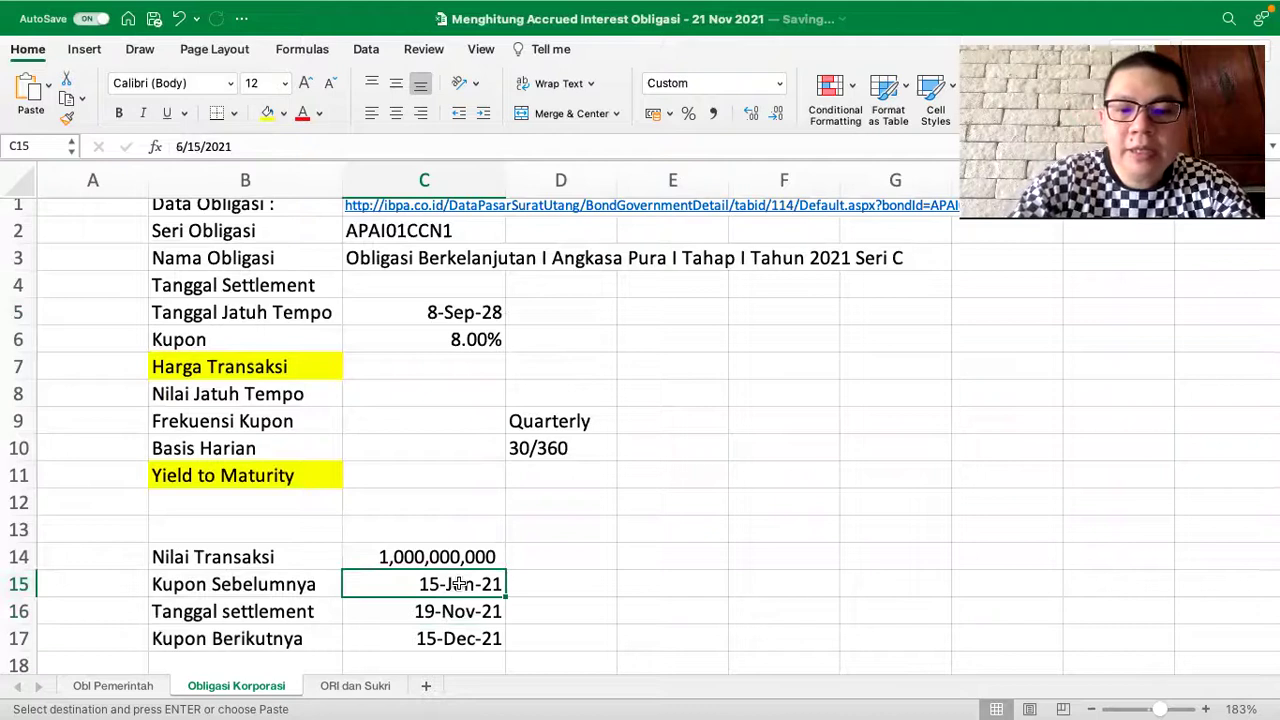
{"action": "type", "text": "8 sept 2021"}
{"action": "key", "text": "Return"}
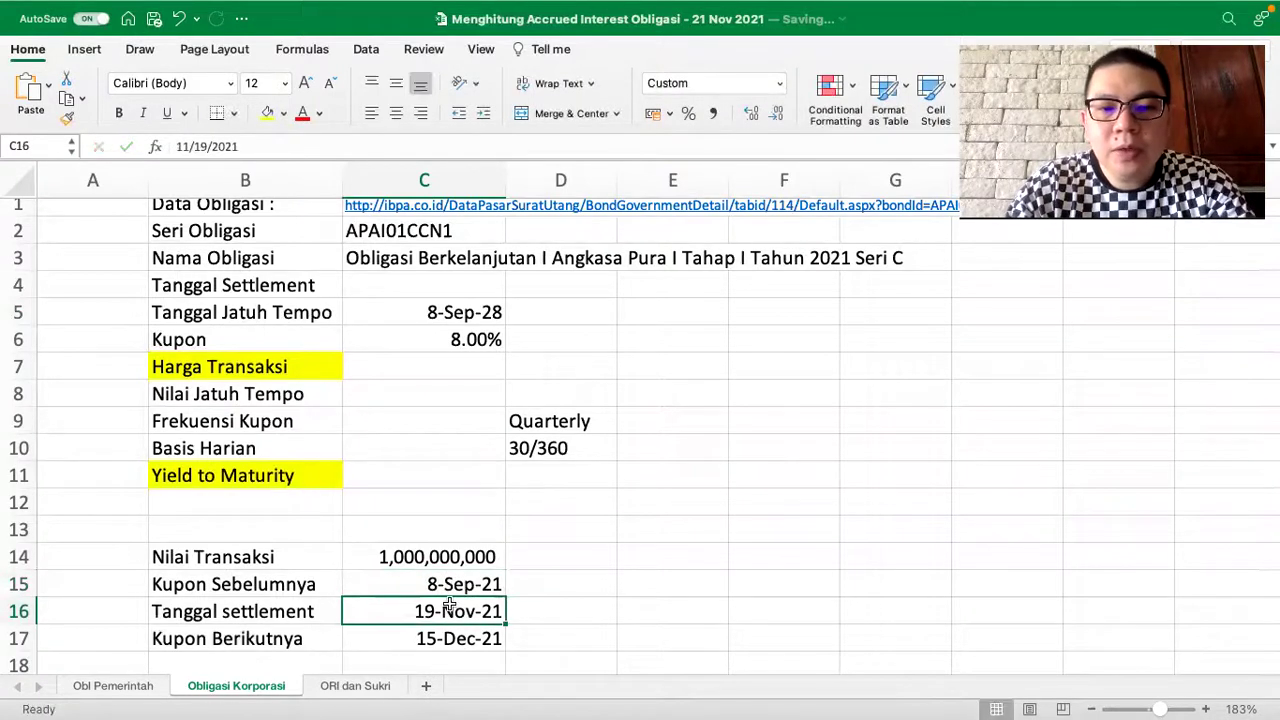
- Set the next coupon date (Kupon Berikutnya) in C17 to 8 Dec 2021
{"action": "left_click", "coordinate": [431, 636]}
{"action": "type", "text": "8 "}
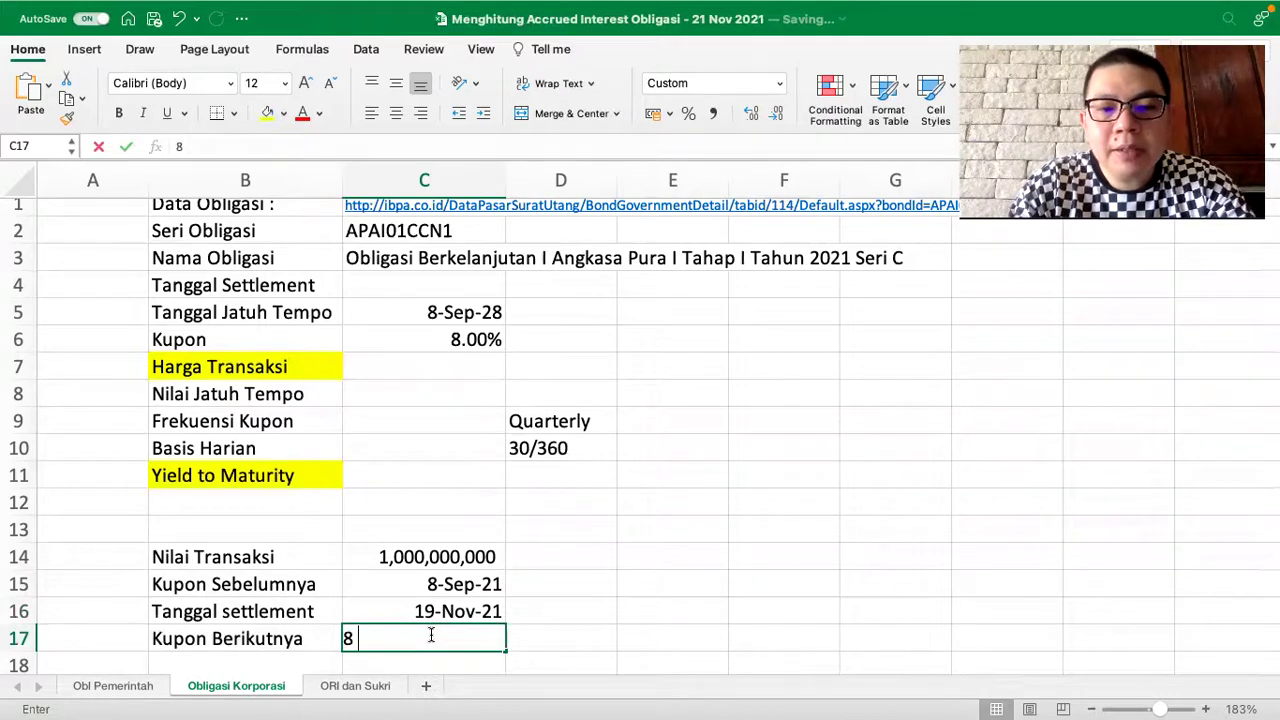
{"action": "type", "text": "dec 2021"}
{"action": "key", "text": "Return"}
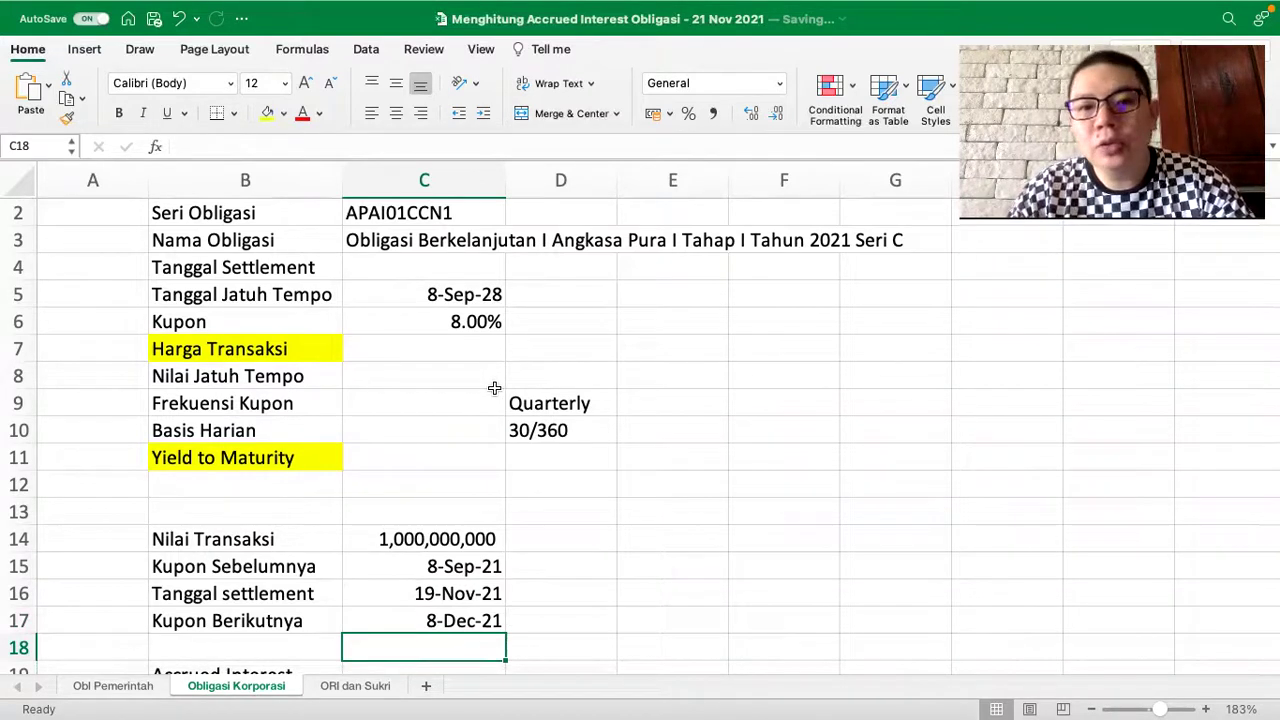
- Start a new accrued interest formula in C19 with YEARFRAC from C15 to C16, using basis 0 (US (NASD) 30/360)
{"action": "scroll", "coordinate": [494, 388], "scroll_direction": "down", "scroll_amount": 2}
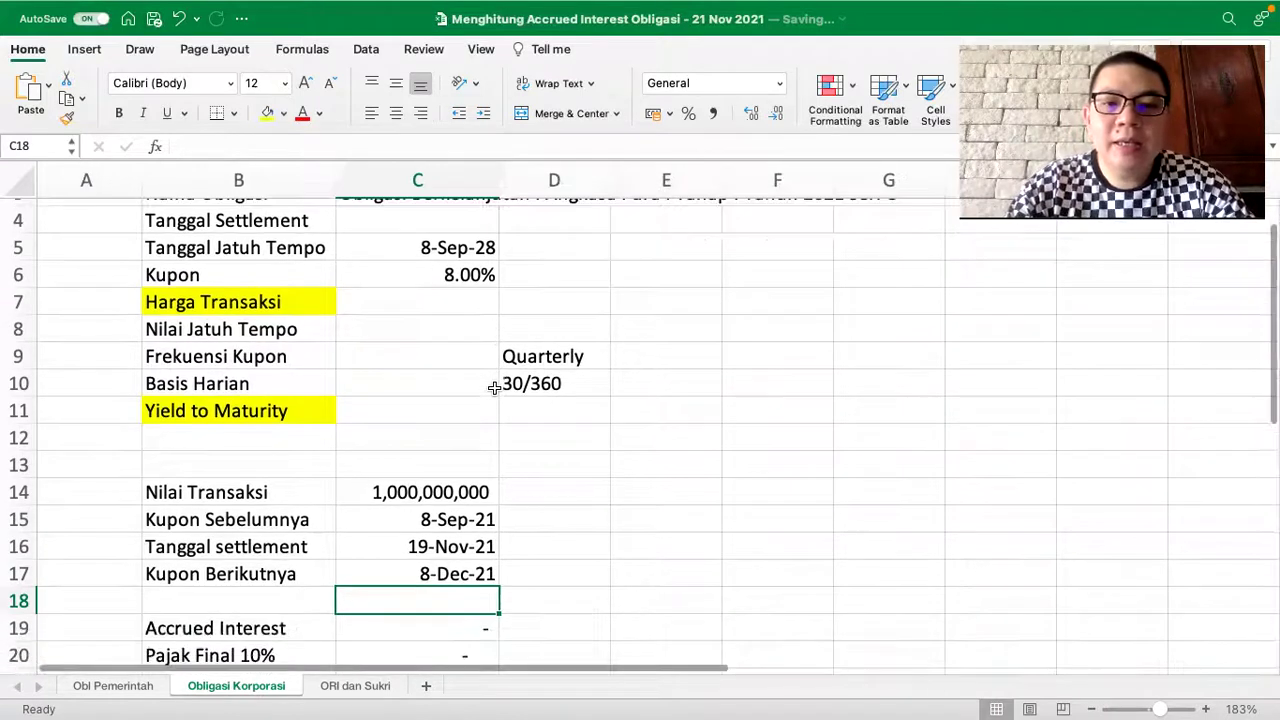
{"action": "left_click", "coordinate": [404, 621]}
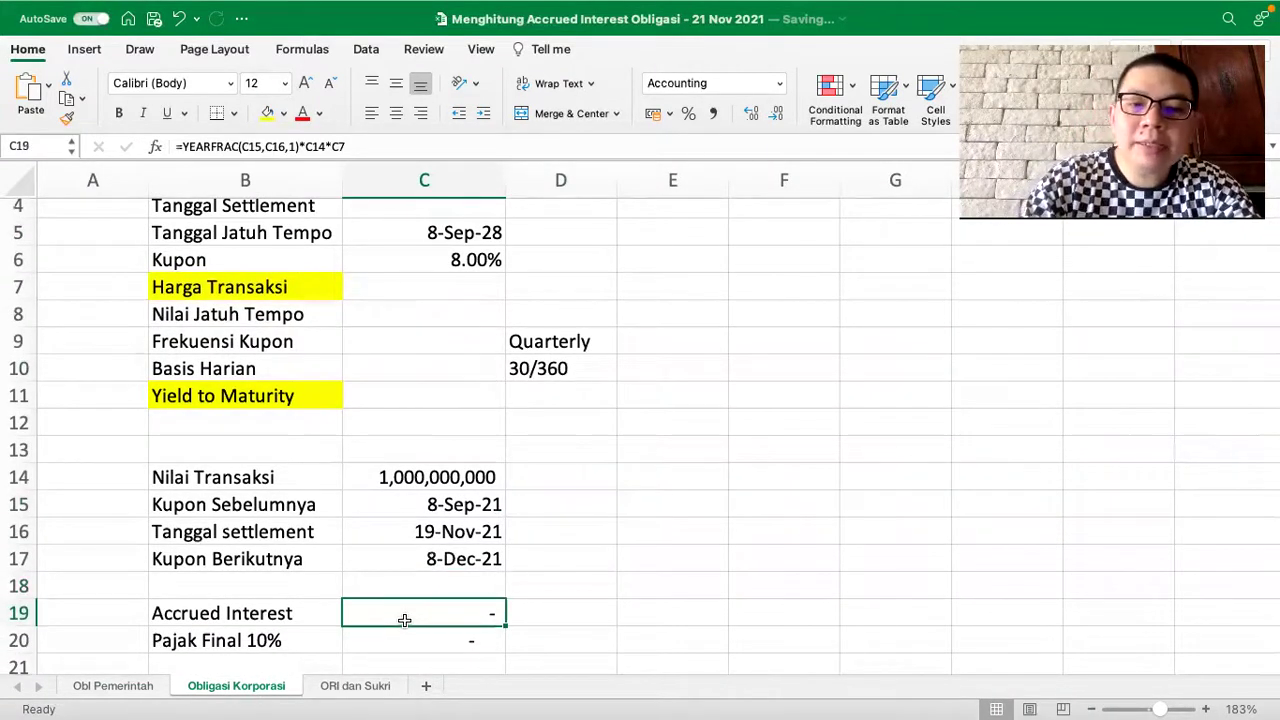
{"action": "type", "text": "=year"}
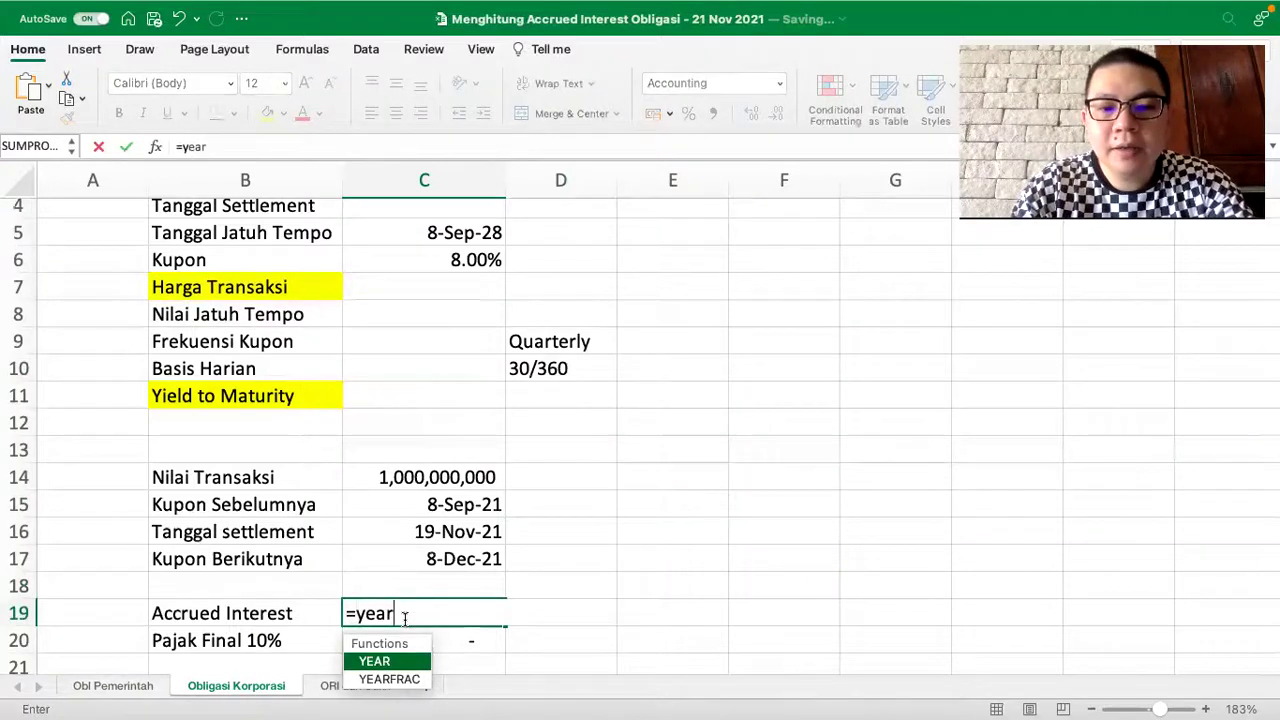
{"action": "type", "text": "frac("}
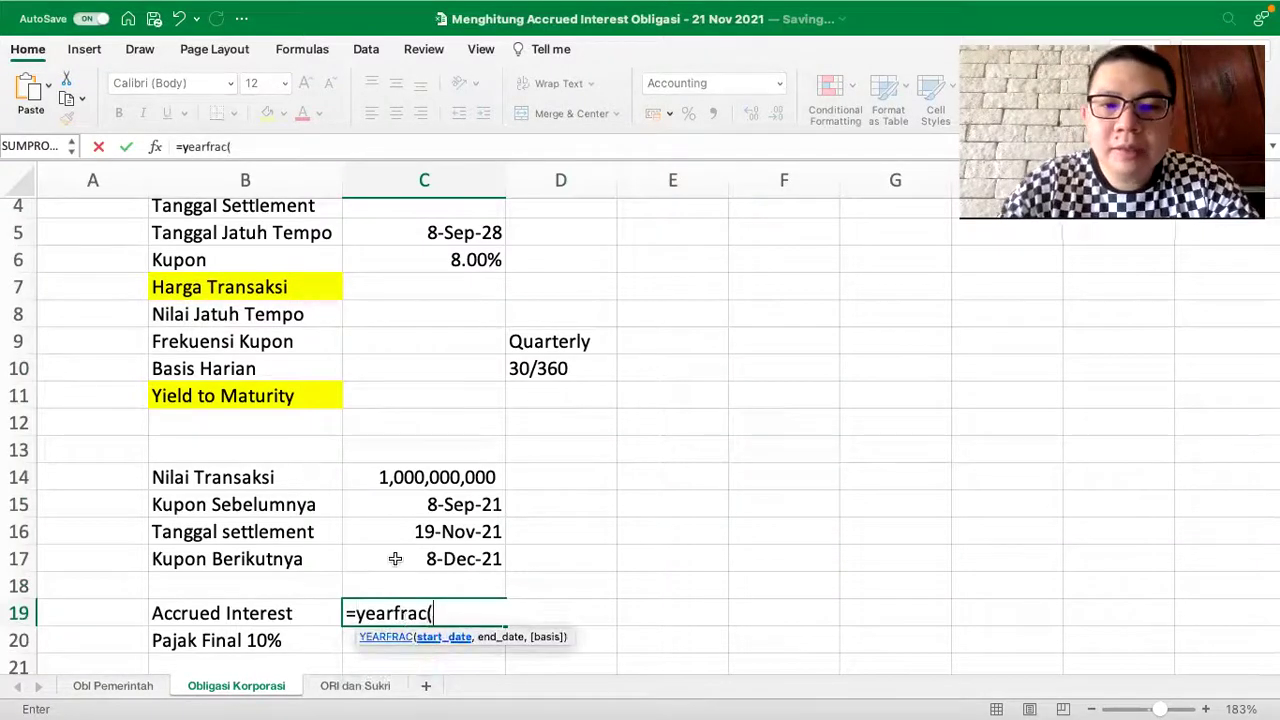
{"action": "left_click", "coordinate": [388, 507]}
{"action": "type", "text": ","}
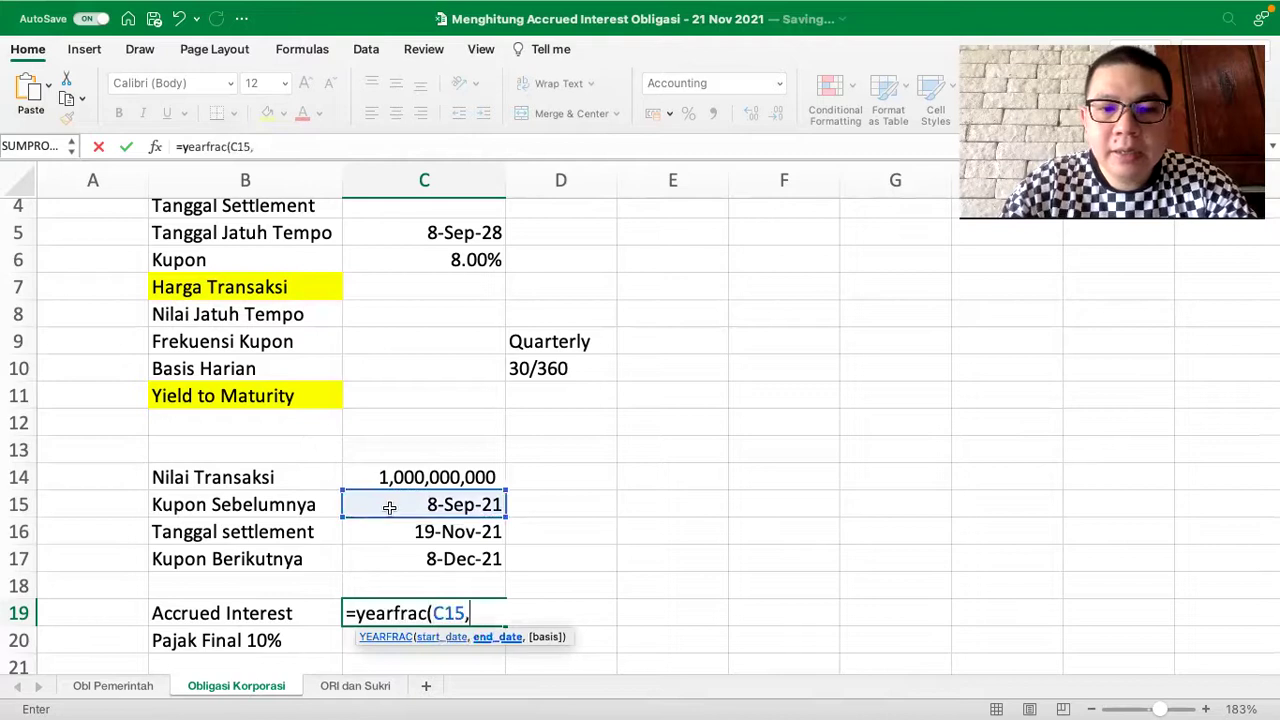
{"action": "left_click", "coordinate": [400, 524]}
{"action": "type", "text": ","}
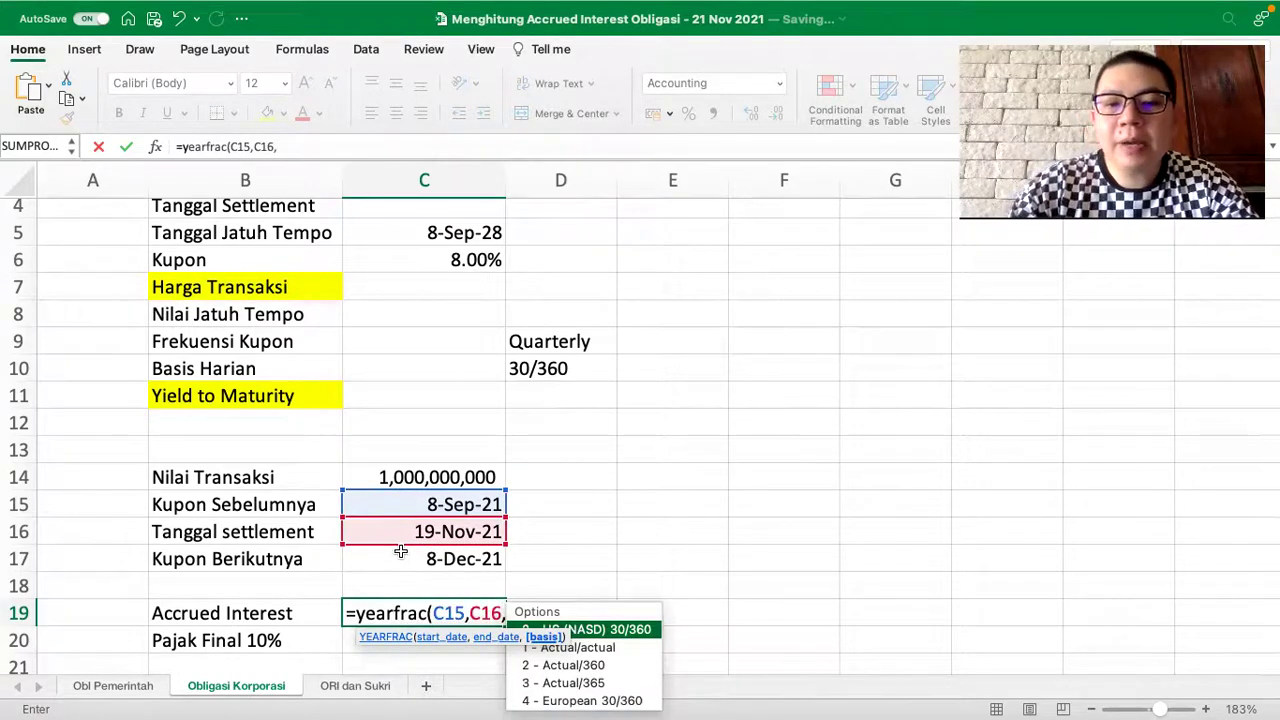
{"action": "type", "text": "0"}
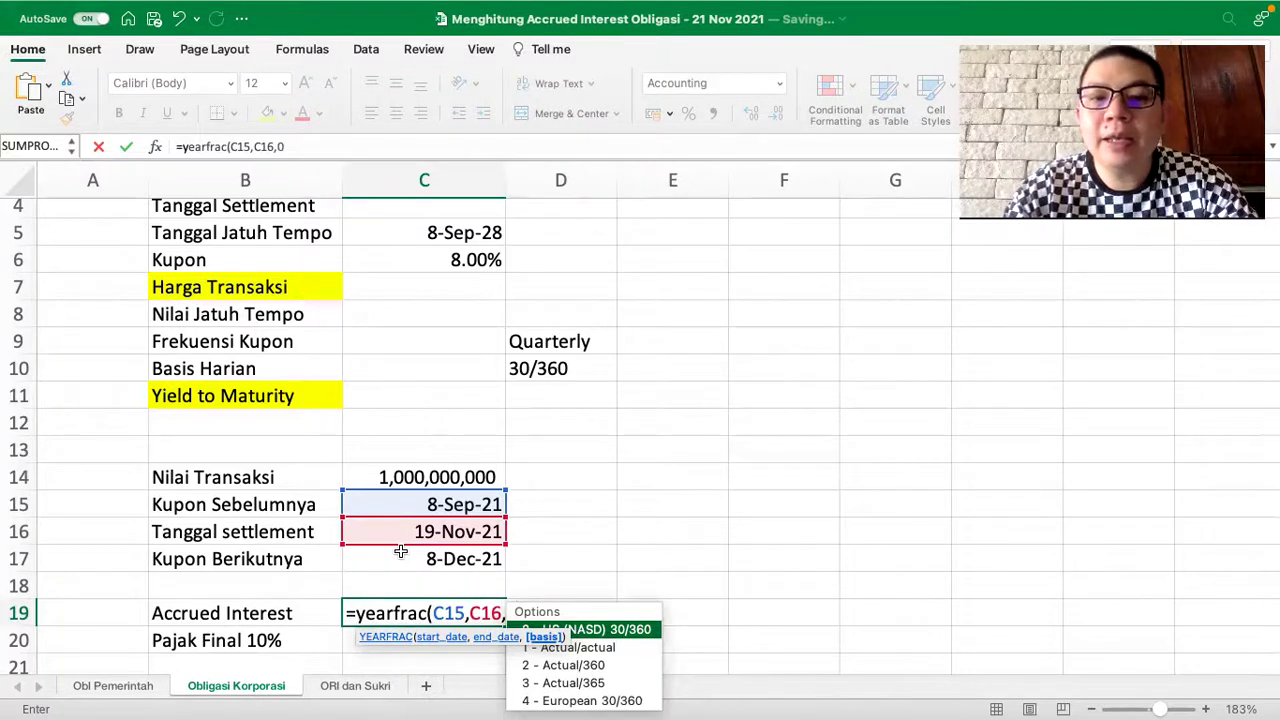
{"action": "scroll", "coordinate": [410, 560], "scroll_direction": "down", "scroll_amount": 2}
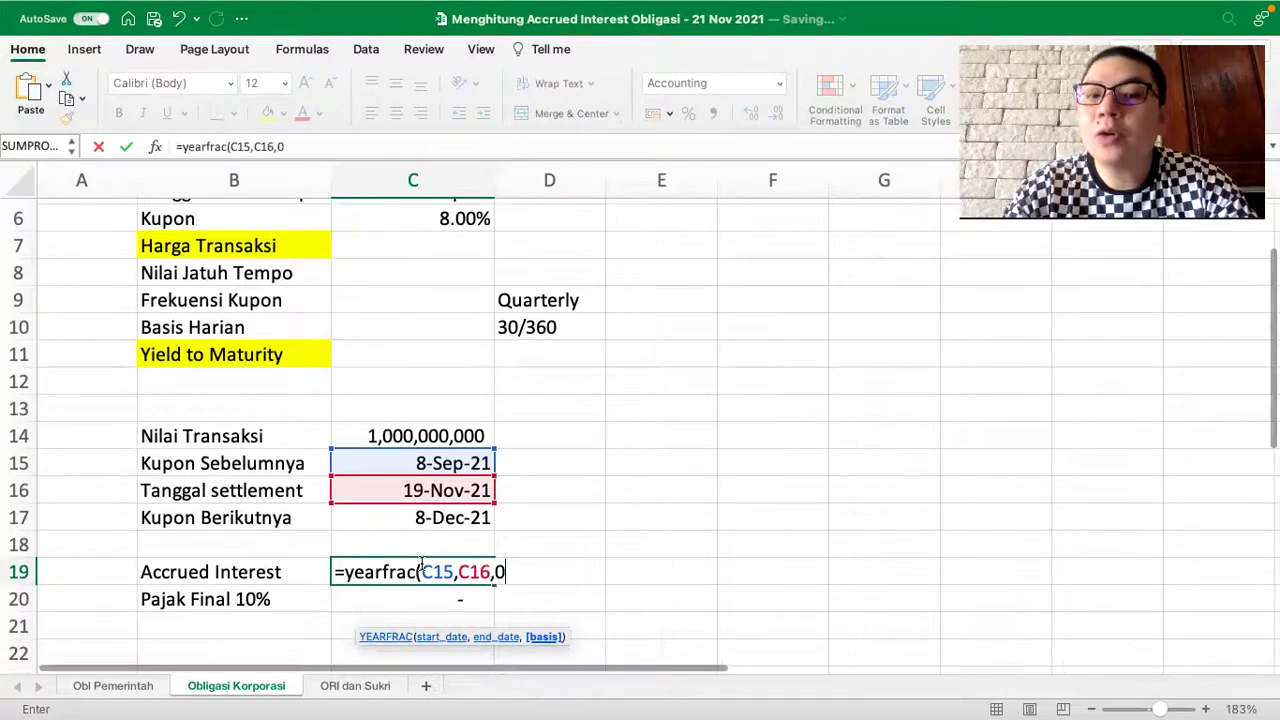
{"action": "type", "text": ")"}
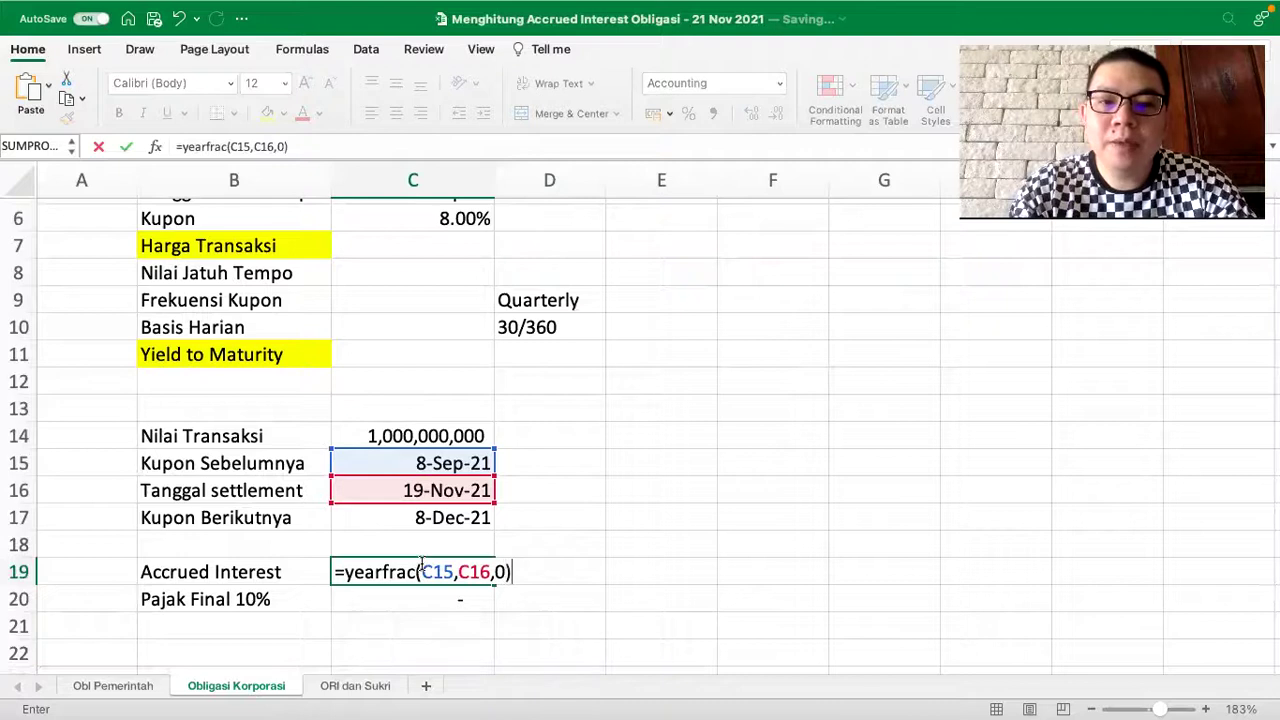
- Finish the C19 formula by multiplying the year fraction by the transaction value C14 and the coupon rate C6
{"action": "type", "text": "*"}
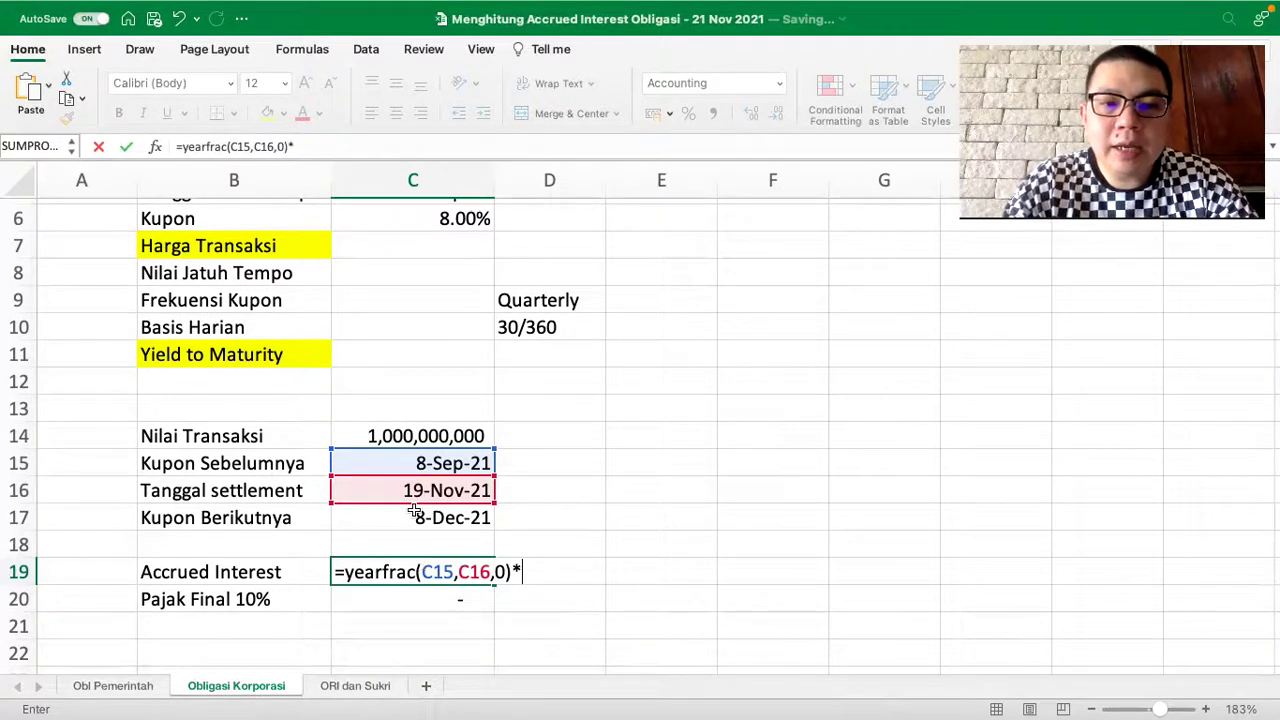
{"action": "left_click", "coordinate": [417, 441]}
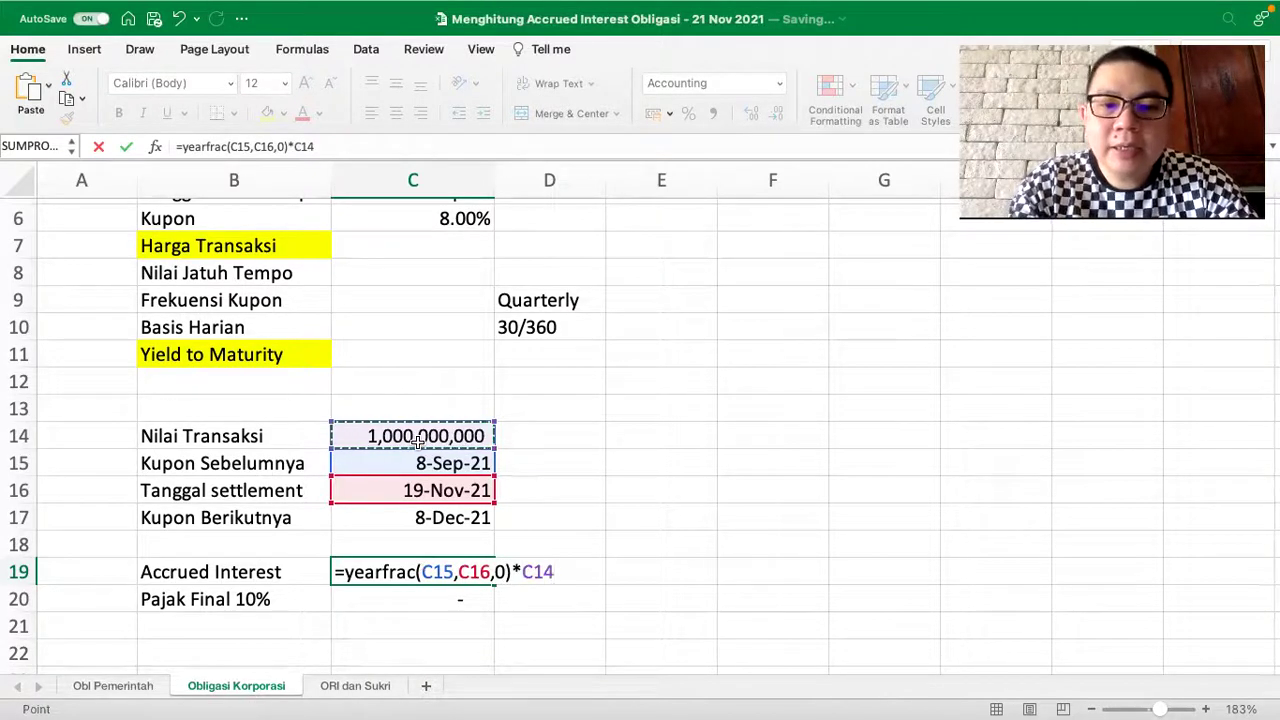
{"action": "type", "text": "*"}
{"action": "scroll", "coordinate": [434, 348], "scroll_direction": "up", "scroll_amount": 2}
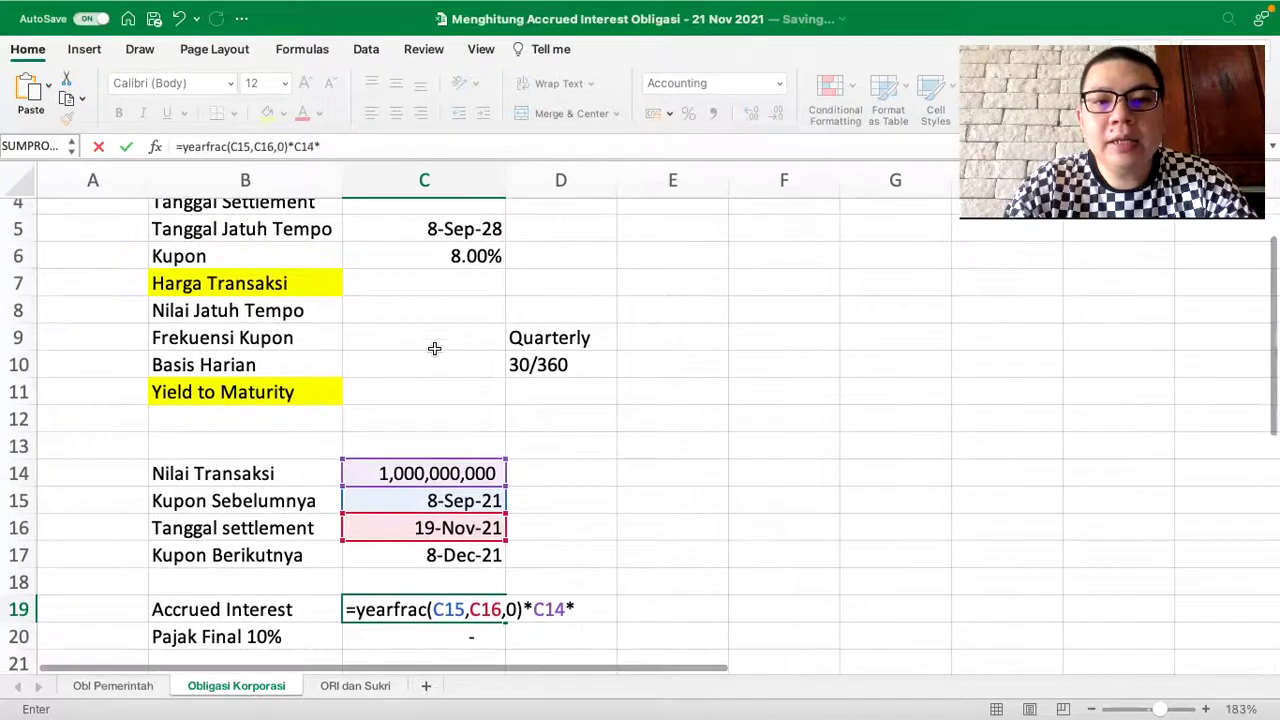
{"action": "left_click", "coordinate": [428, 266]}
{"action": "key", "text": "Return"}
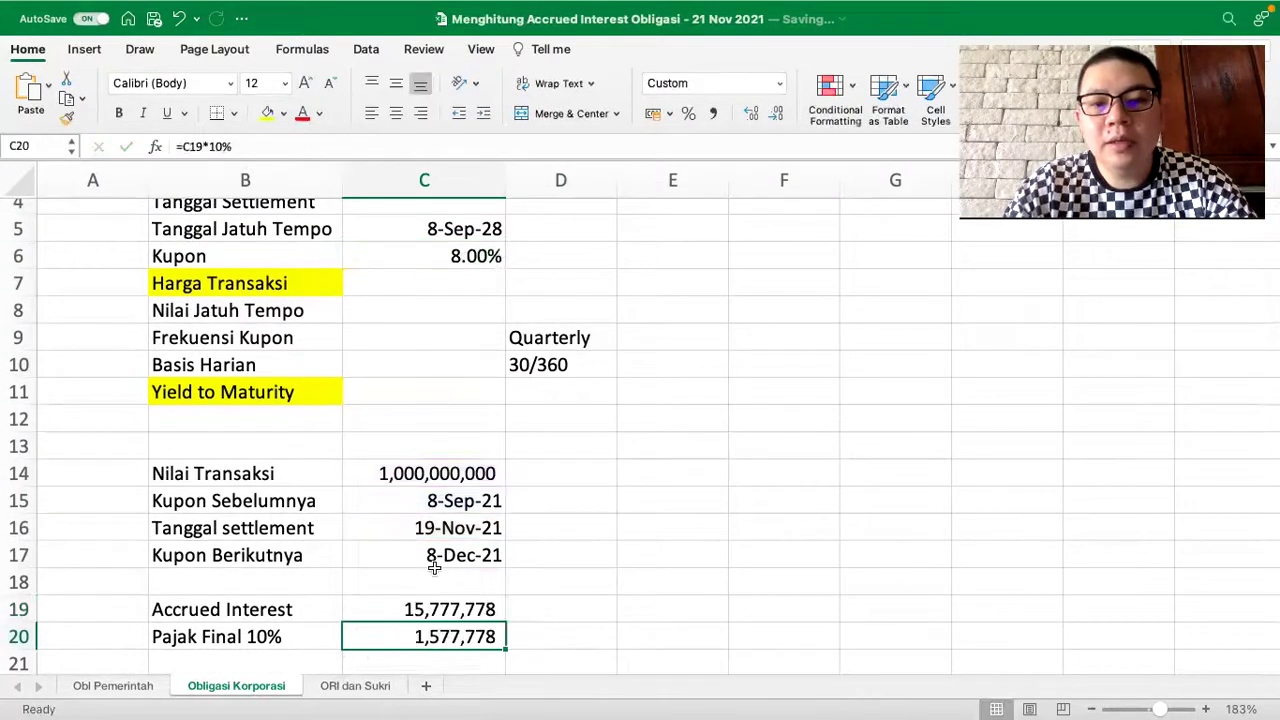
- Check the accrued interest formula in C19 and the final tax formula in C20
{"action": "left_click", "coordinate": [422, 603]}
{"action": "scroll", "coordinate": [402, 590], "scroll_direction": "down", "scroll_amount": 2}
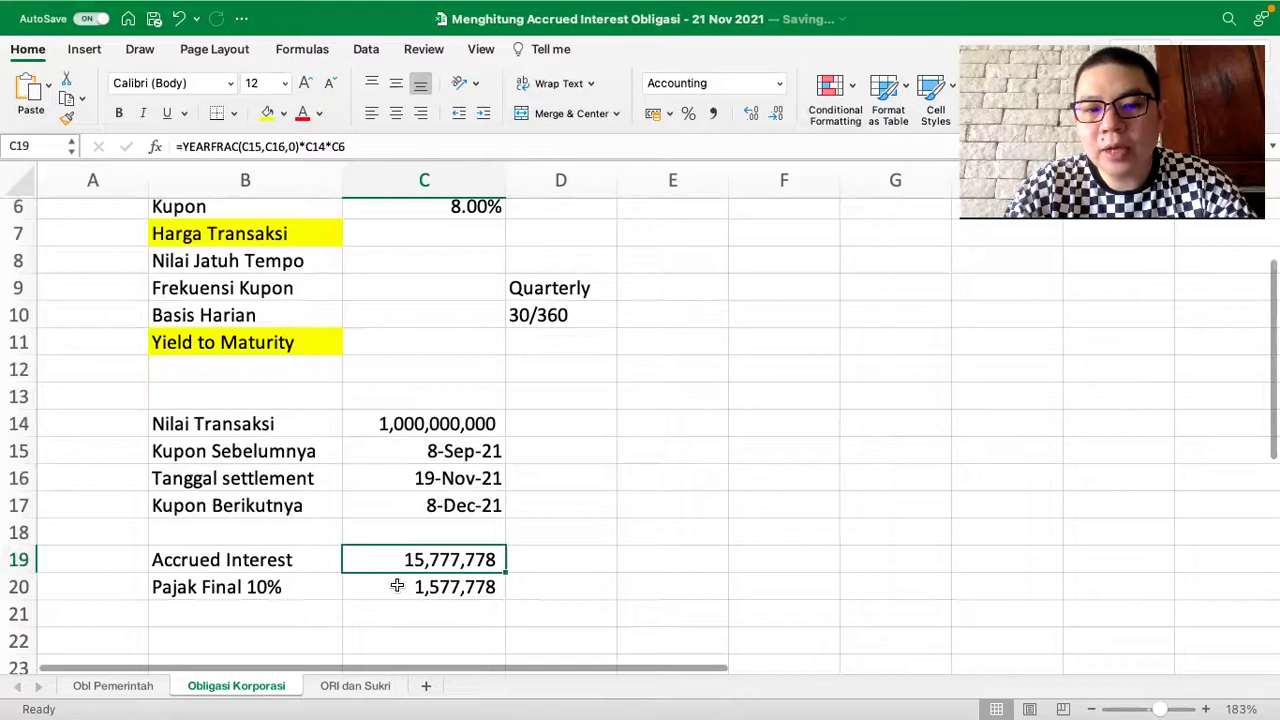
{"action": "double_click", "coordinate": [402, 590]}
{"action": "key", "text": "Return"}
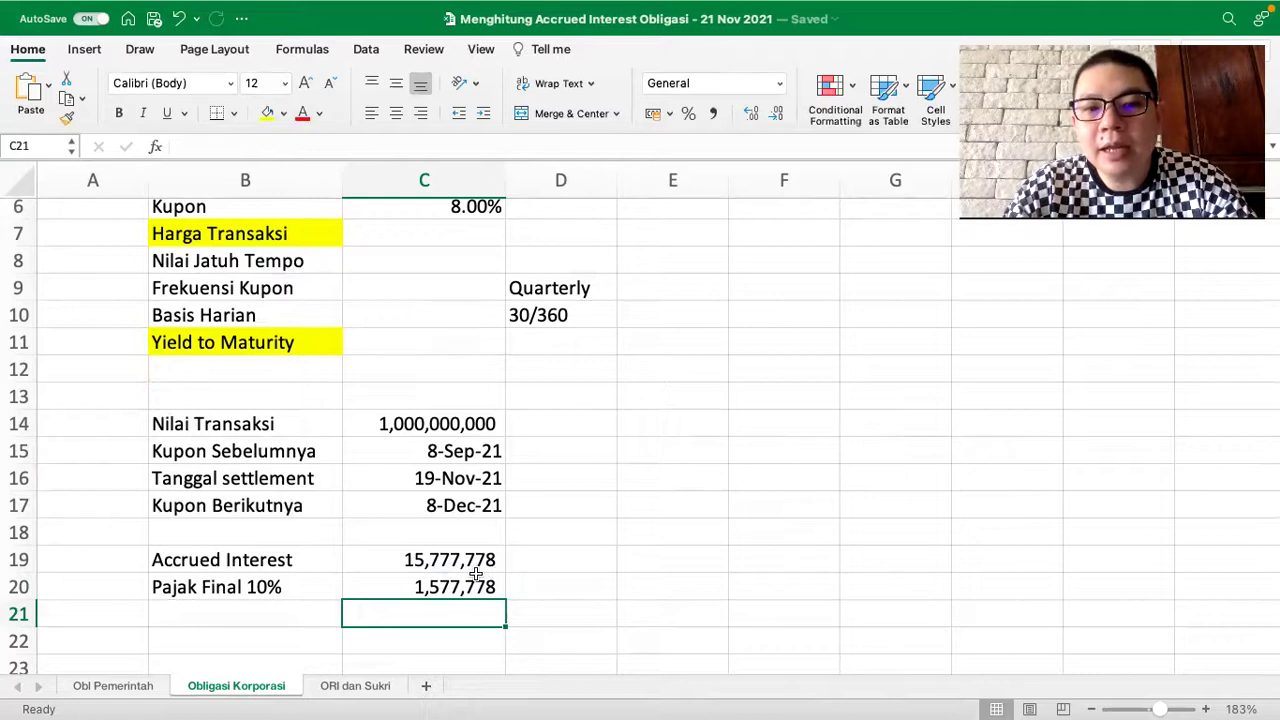
{"action": "left_click", "coordinate": [480, 441]}
{"action": "left_click", "coordinate": [460, 426]}
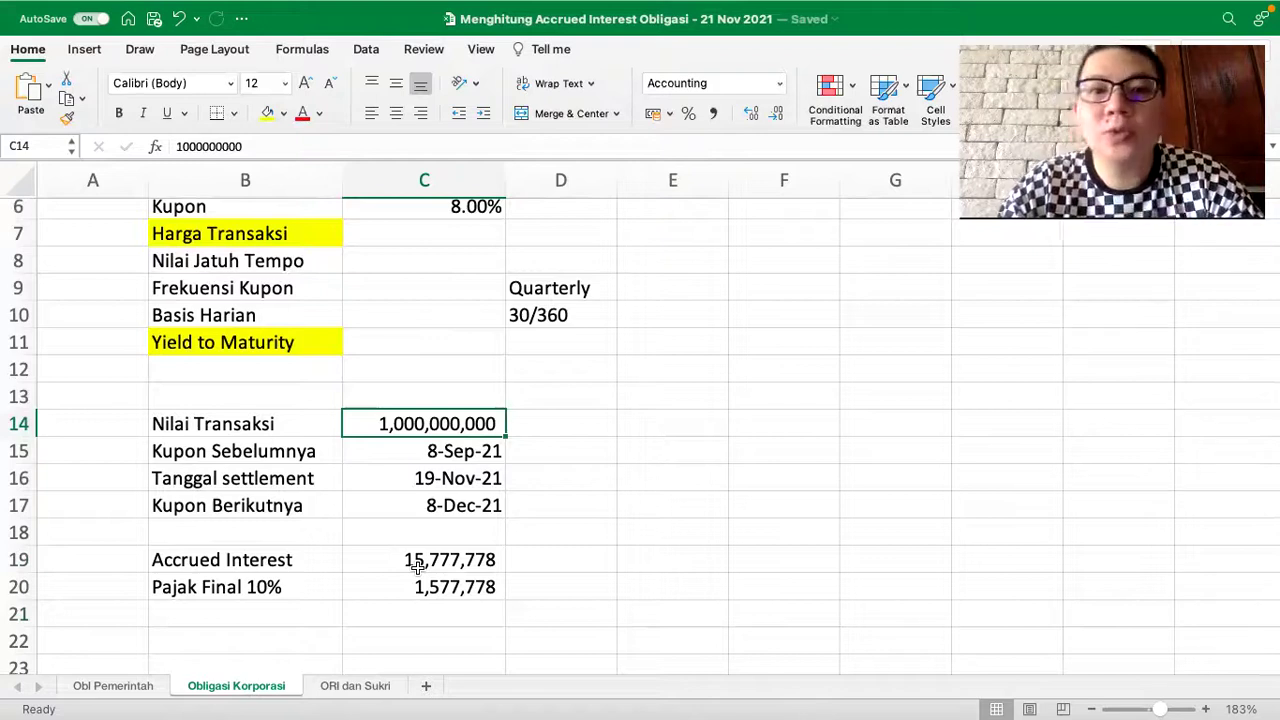
{"action": "left_click", "coordinate": [355, 686]}
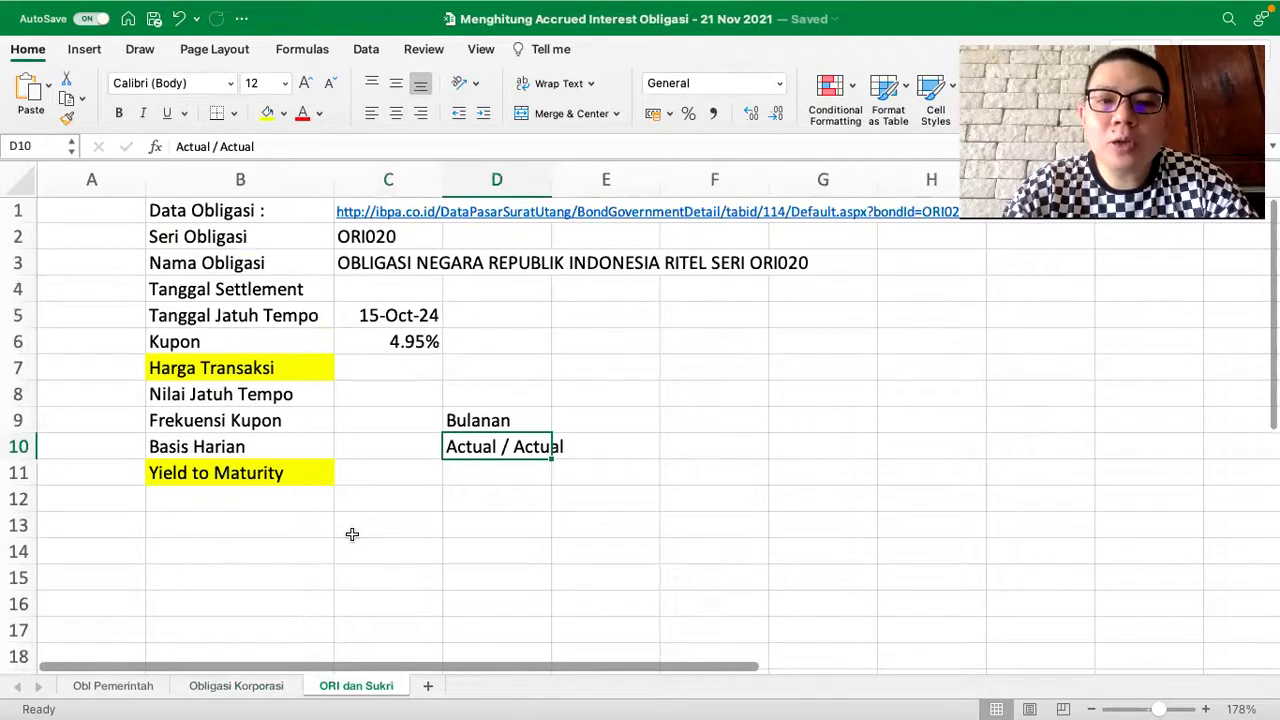
{"action": "left_click", "coordinate": [231, 688]}
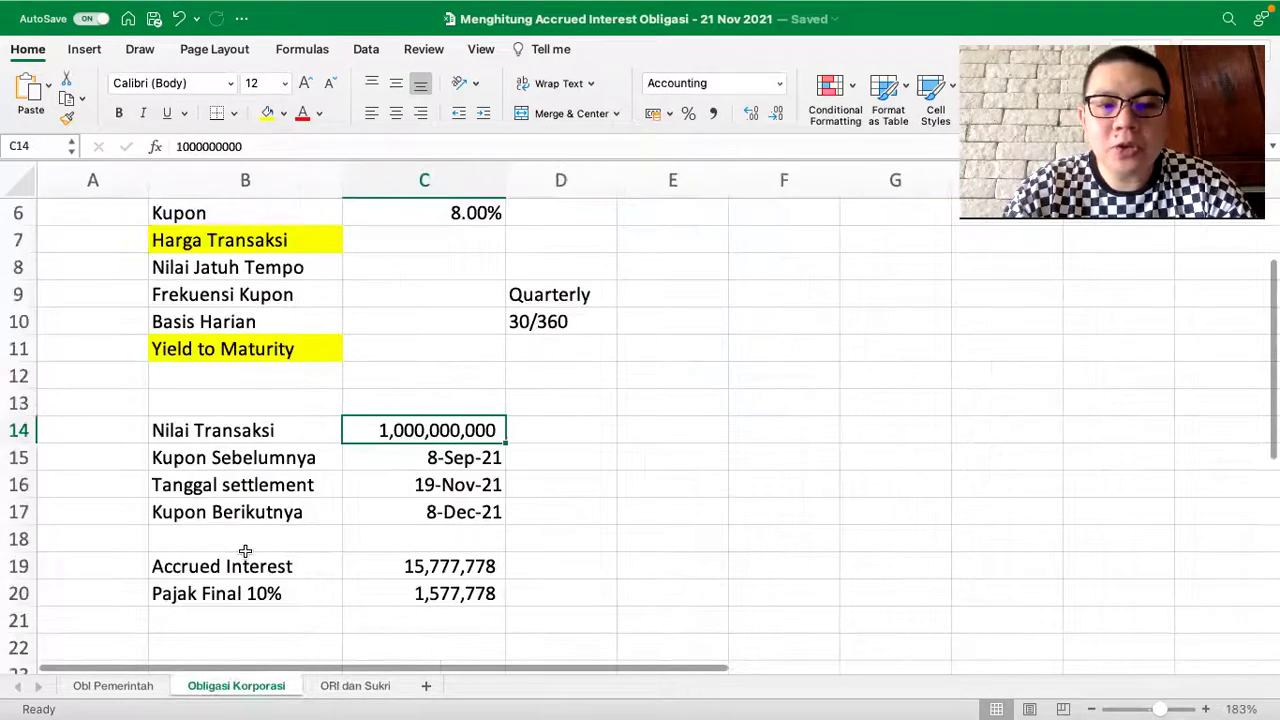
- Copy the labels in B14:B20 of the Obligasi Korporasi sheet to the ORI dan Sukri sheet, starting at B13
{"action": "scroll", "coordinate": [251, 489], "scroll_direction": "down", "scroll_amount": 1}
{"action": "left_click_drag", "start_coordinate": [238, 398], "coordinate": [230, 566]}
{"action": "key", "text": "super+c"}
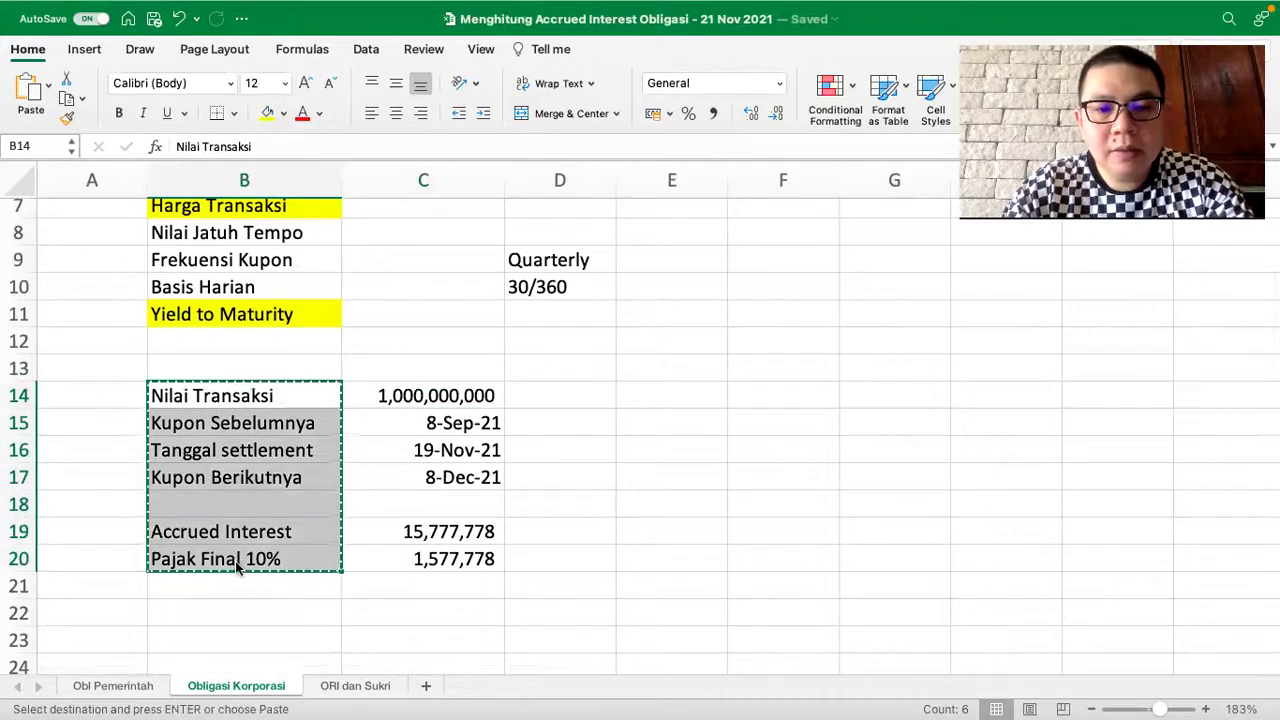
{"action": "left_click", "coordinate": [334, 686]}
{"action": "left_click", "coordinate": [221, 525]}
{"action": "key", "text": "super+v"}
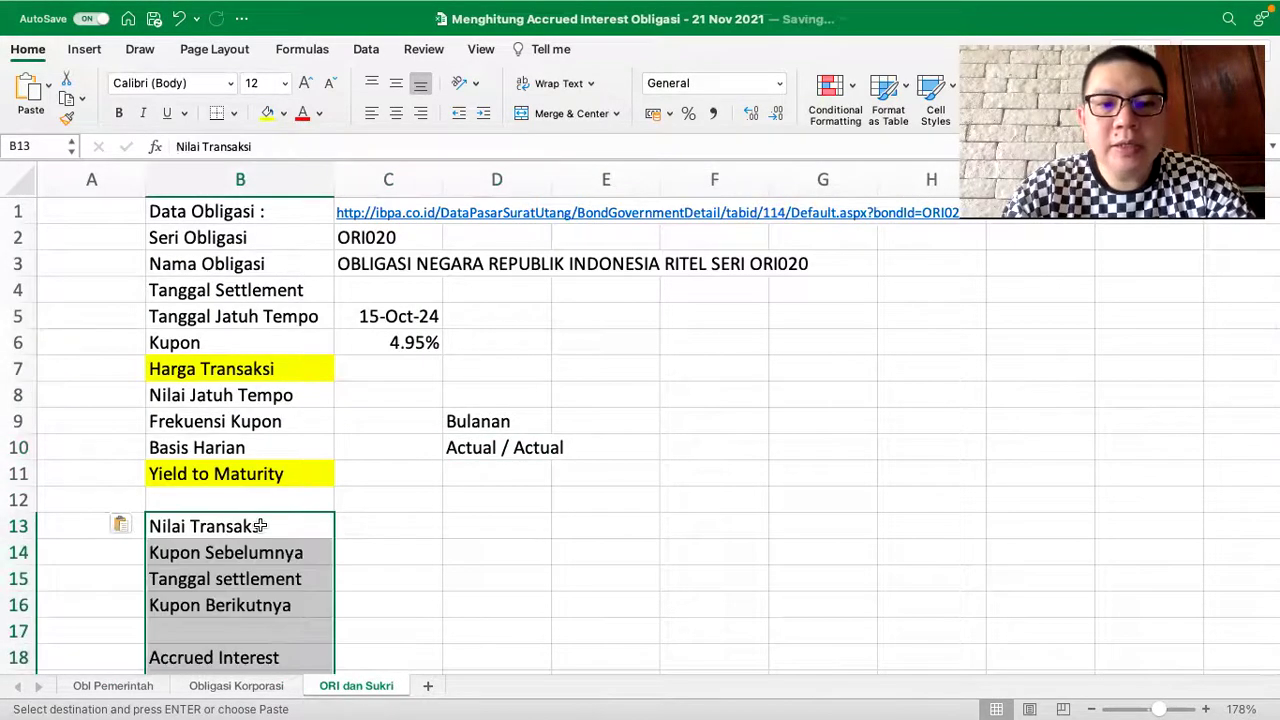
{"action": "left_click", "coordinate": [388, 523]}
{"action": "type", "text": "1"}
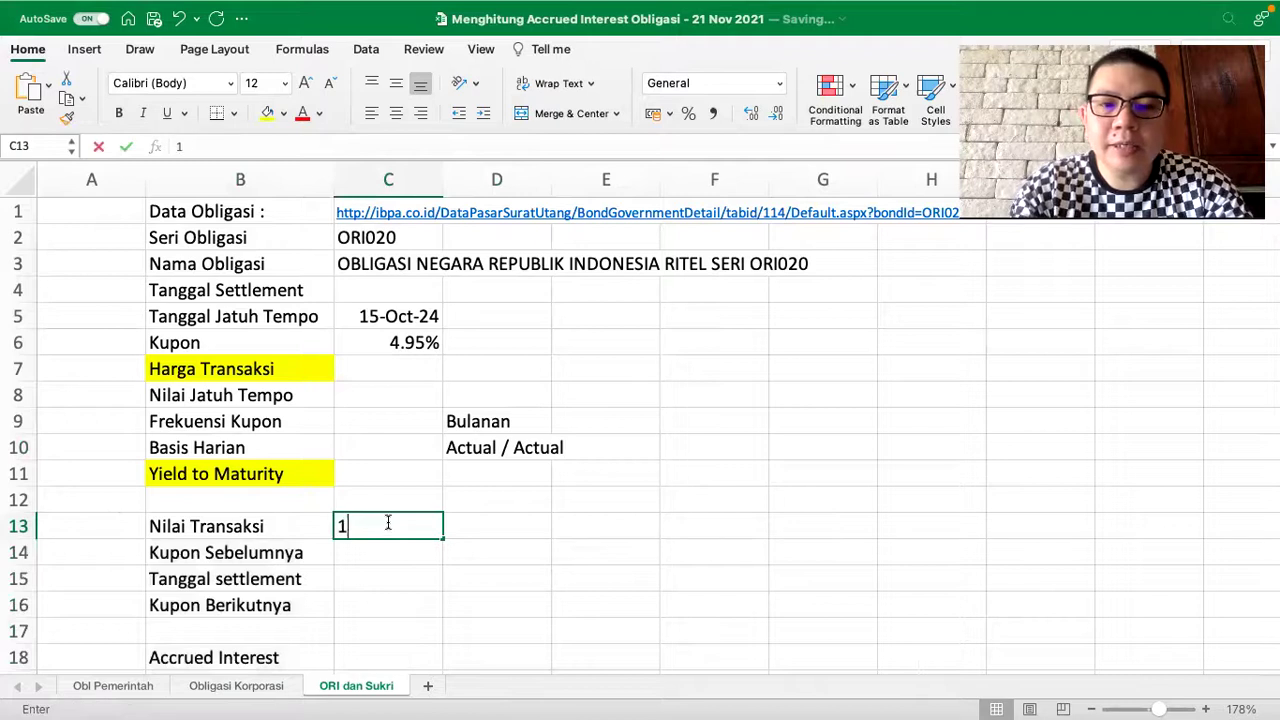
{"action": "type", "text": "000000000"}
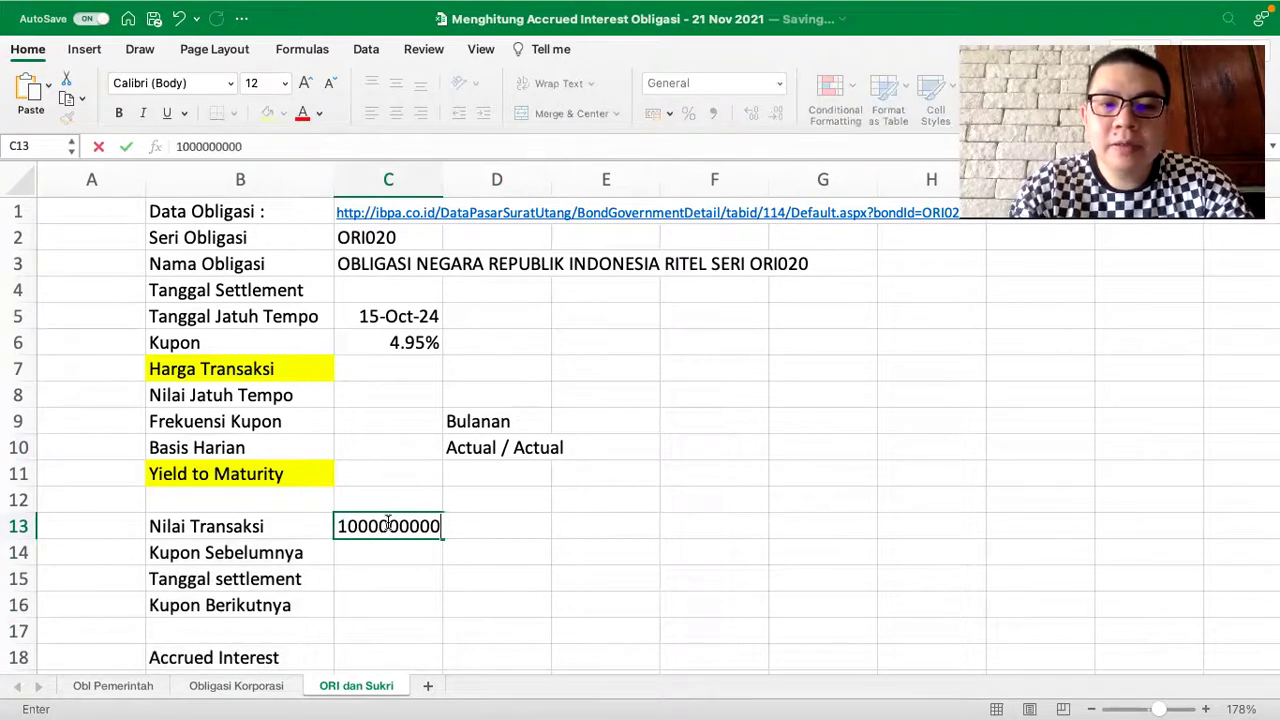
{"action": "key", "text": "Return"}
{"action": "left_click", "coordinate": [390, 528]}
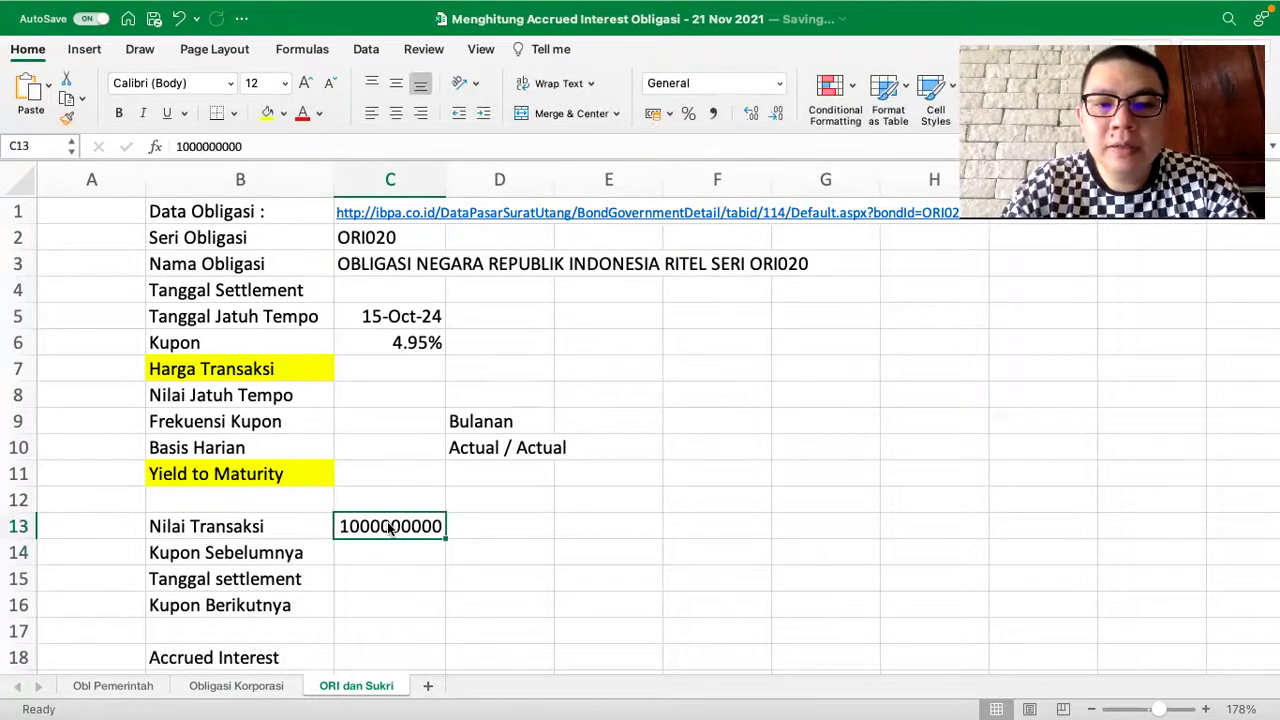
{"action": "left_click", "coordinate": [713, 113]}
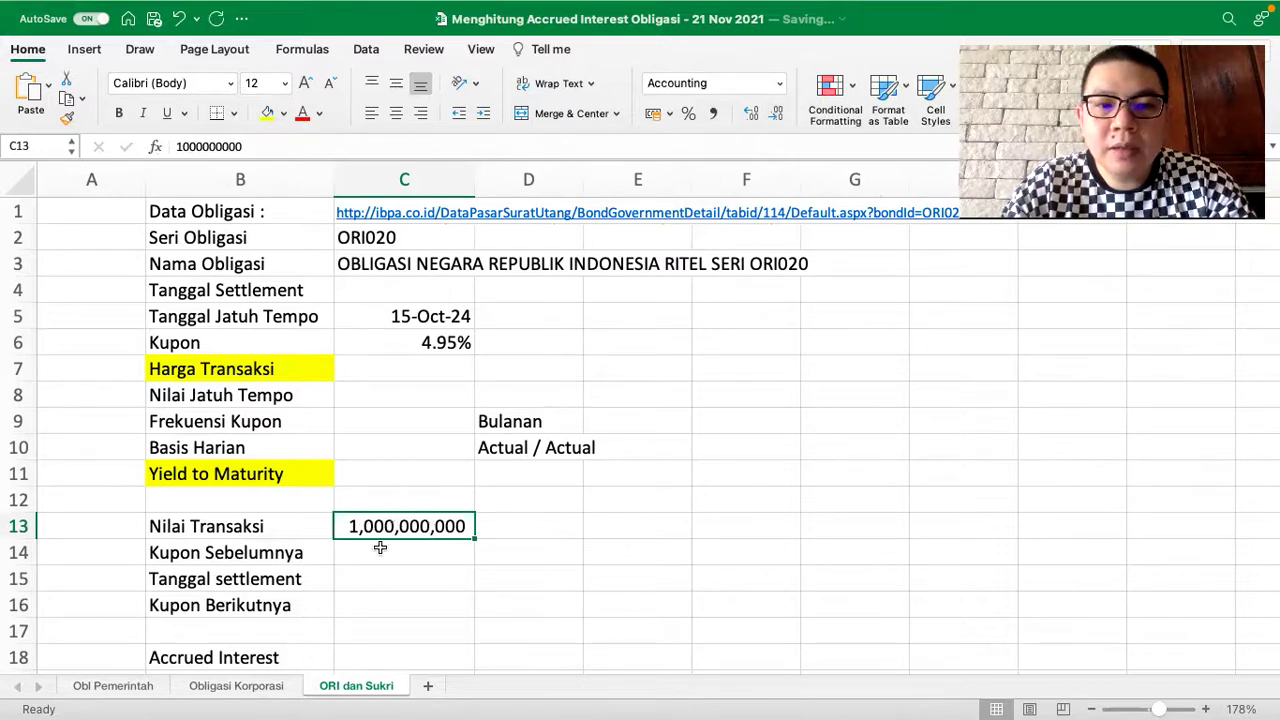
- Set the settlement date (Tanggal settlement) in C15 to 19 Nov 2021
{"action": "left_click", "coordinate": [416, 317]}
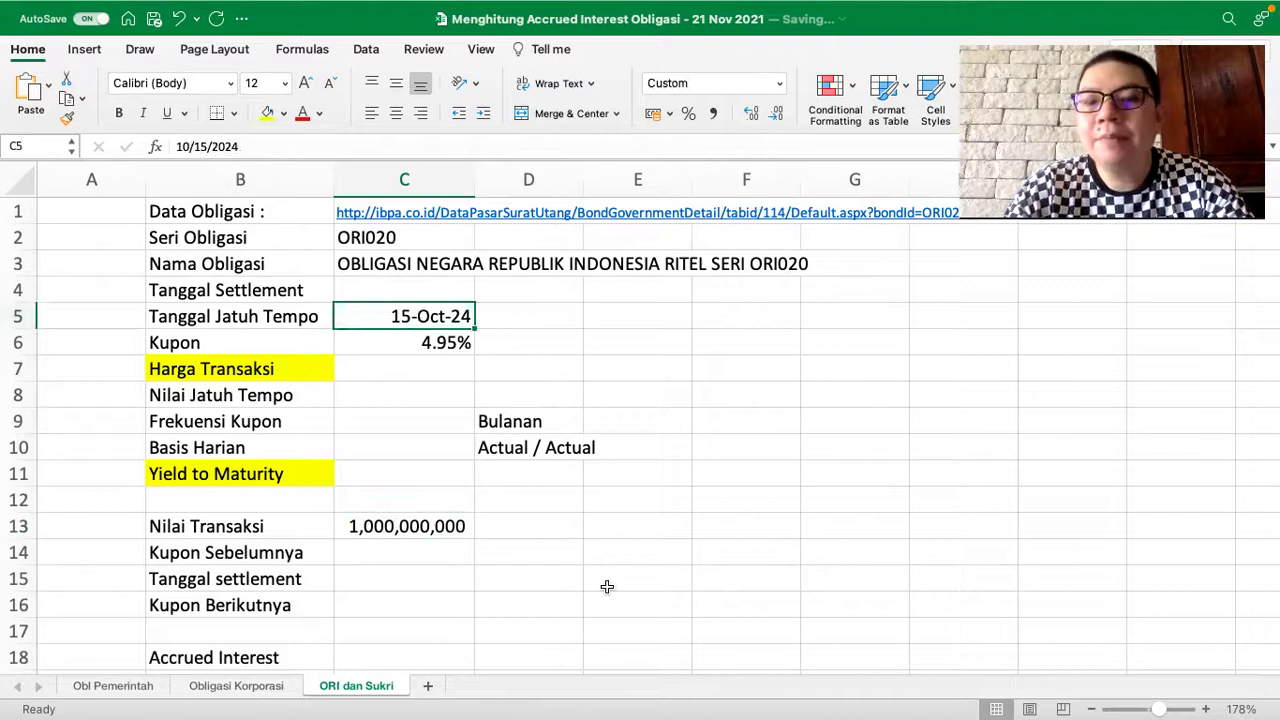
{"action": "left_click", "coordinate": [382, 579]}
{"action": "type", "text": "19"}
{"action": "type", "text": " nov 2021"}
{"action": "key", "text": "Return"}
- Set the previous coupon date in C14 to 15 Nov 2021 and the next coupon date in C16 to 15 Dec 2021
{"action": "left_click", "coordinate": [404, 552]}
{"action": "type", "text": "15"}
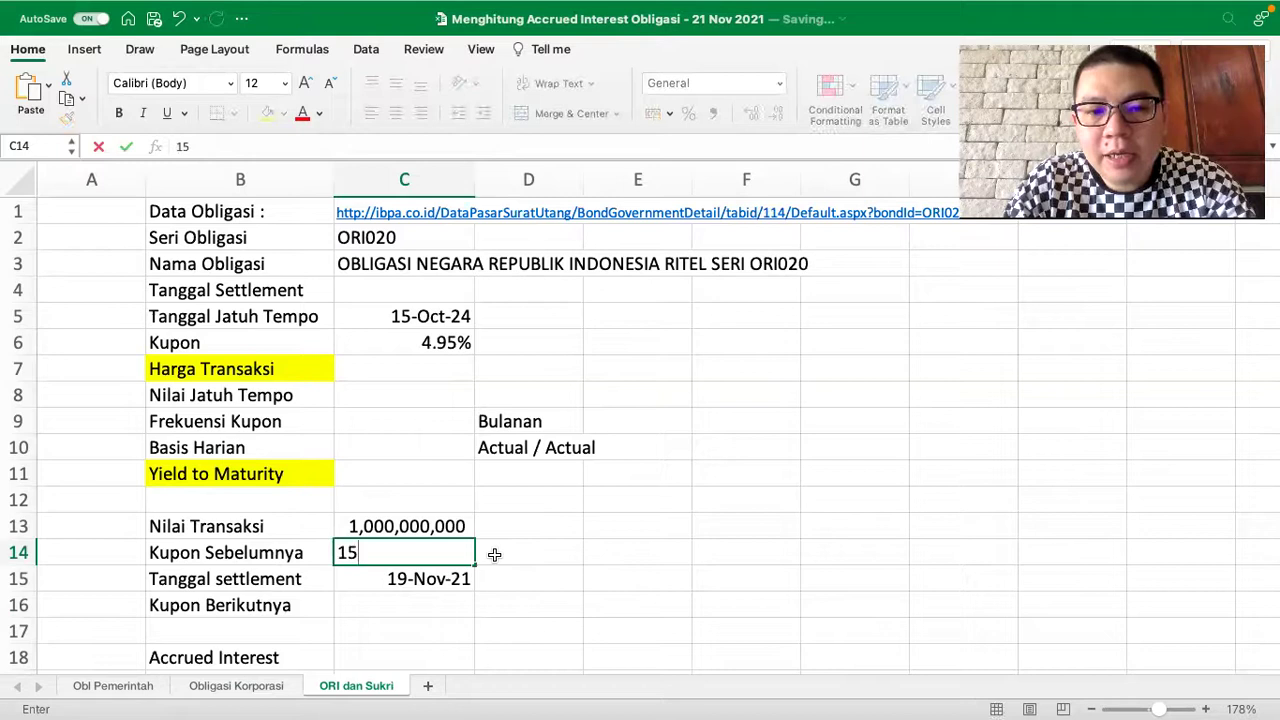
{"action": "type", "text": " Nov"}
{"action": "type", "text": " 2021"}
{"action": "key", "text": "Return"}
{"action": "key", "text": "Return"}
{"action": "type", "text": "15 dec 2021"}
{"action": "key", "text": "Return"}
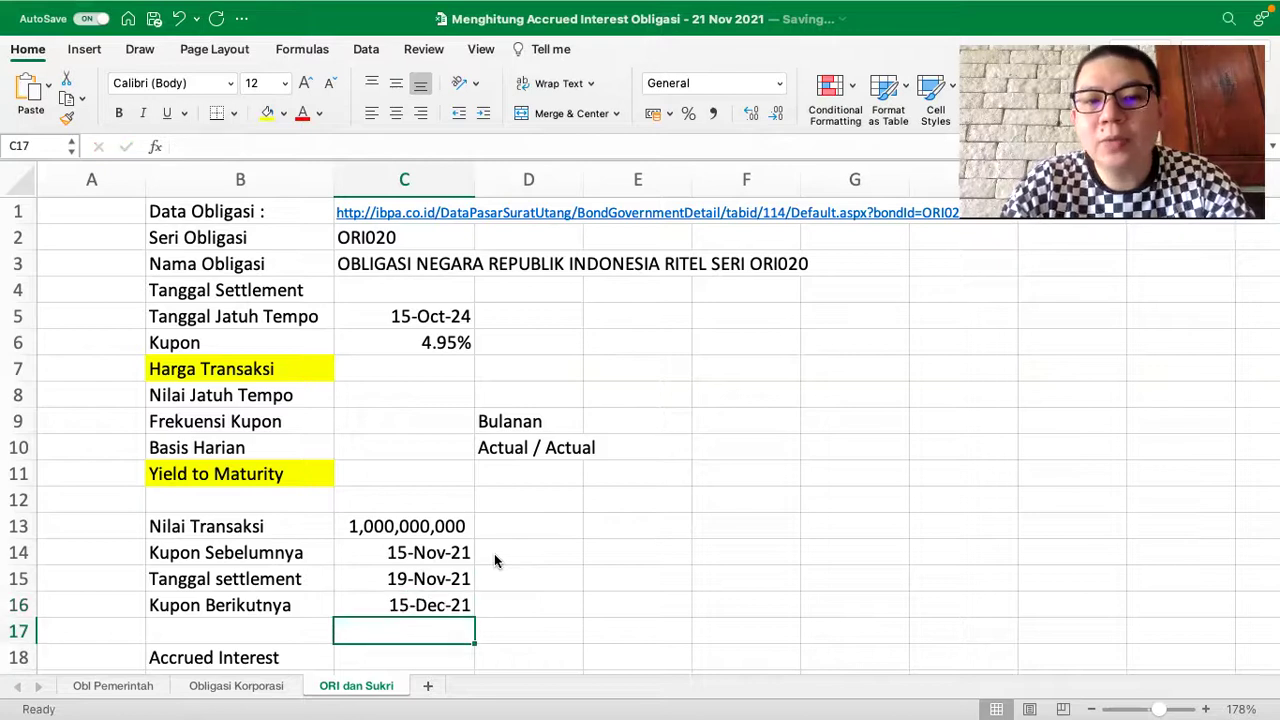
{"action": "left_click", "coordinate": [425, 555]}
{"action": "left_click", "coordinate": [410, 610]}
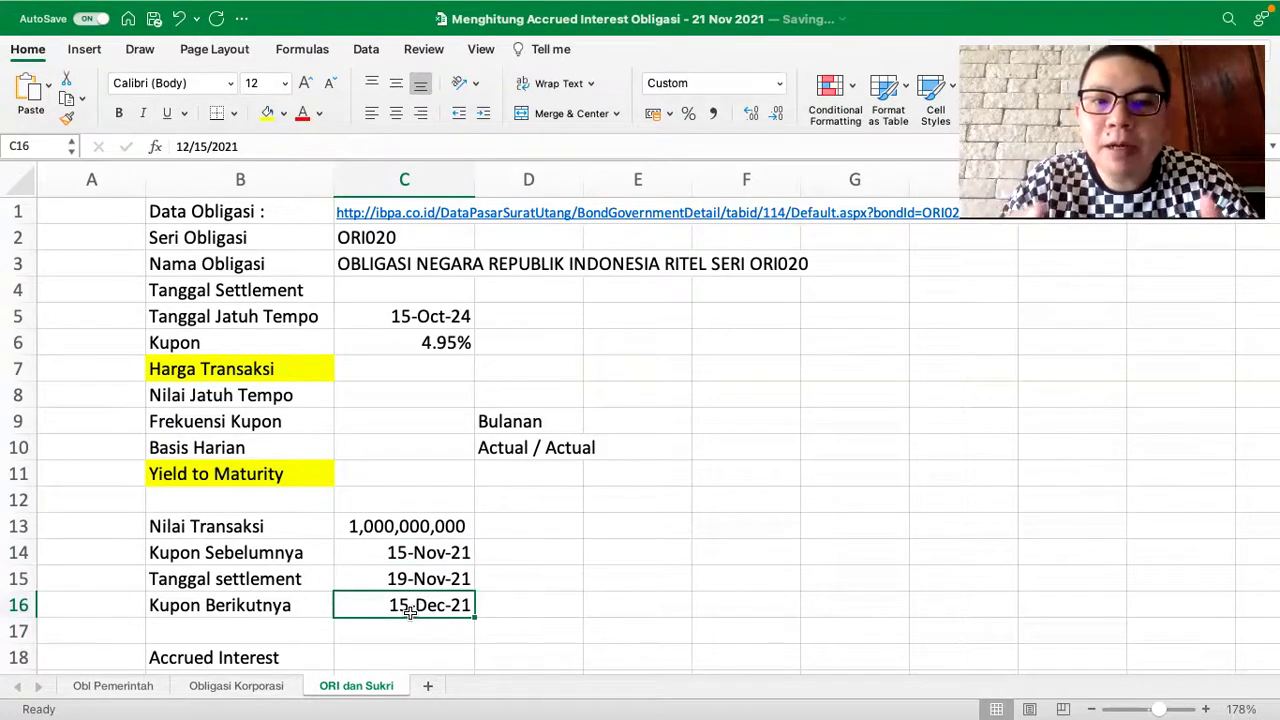
{"action": "left_click", "coordinate": [426, 579]}
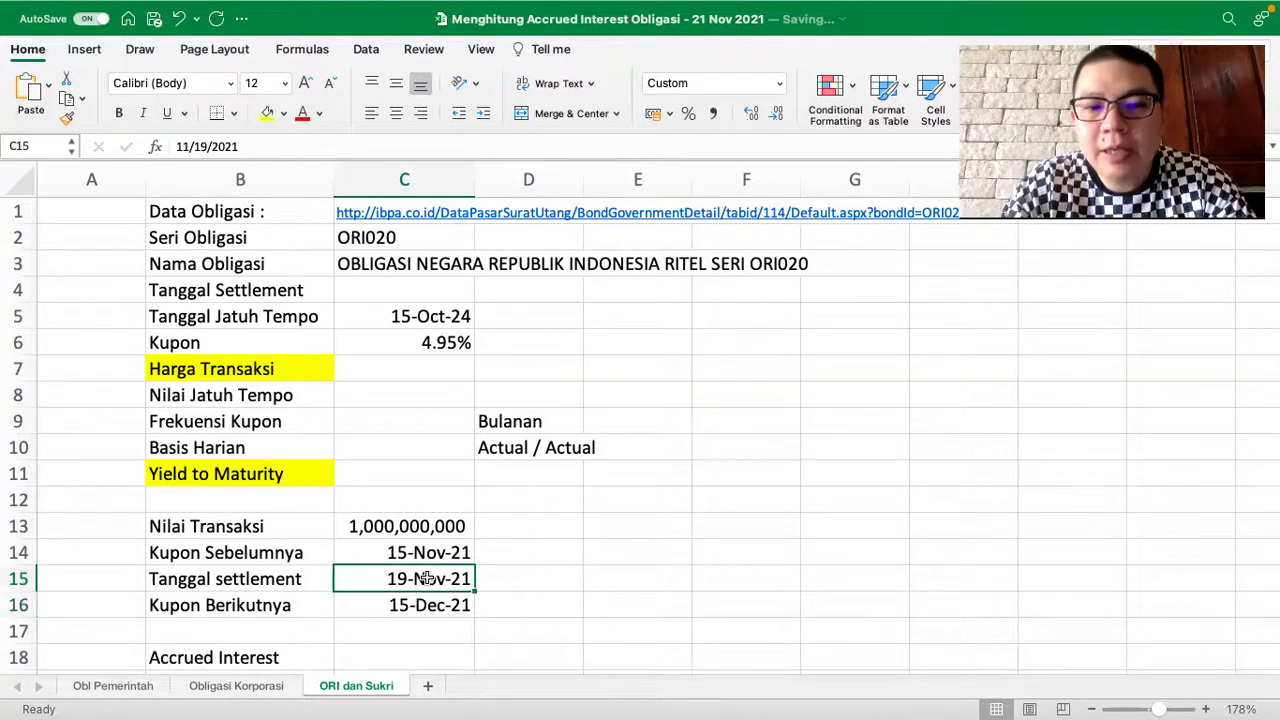
{"action": "left_click", "coordinate": [440, 549]}
{"action": "left_click", "coordinate": [440, 598]}
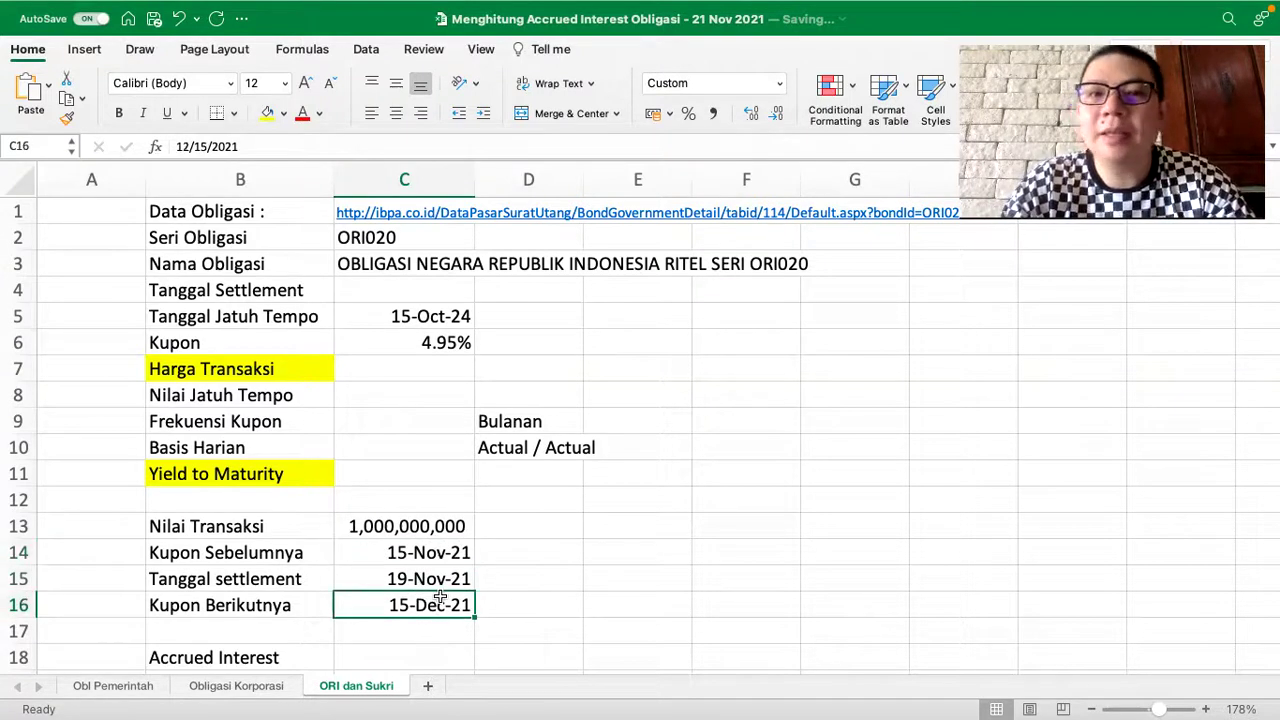
- Start the accrued interest formula in C18 with YEARFRAC from the previous coupon date C14 to the settlement date C15
{"action": "scroll", "coordinate": [440, 598], "scroll_direction": "down", "scroll_amount": 1}
{"action": "left_click", "coordinate": [380, 637]}
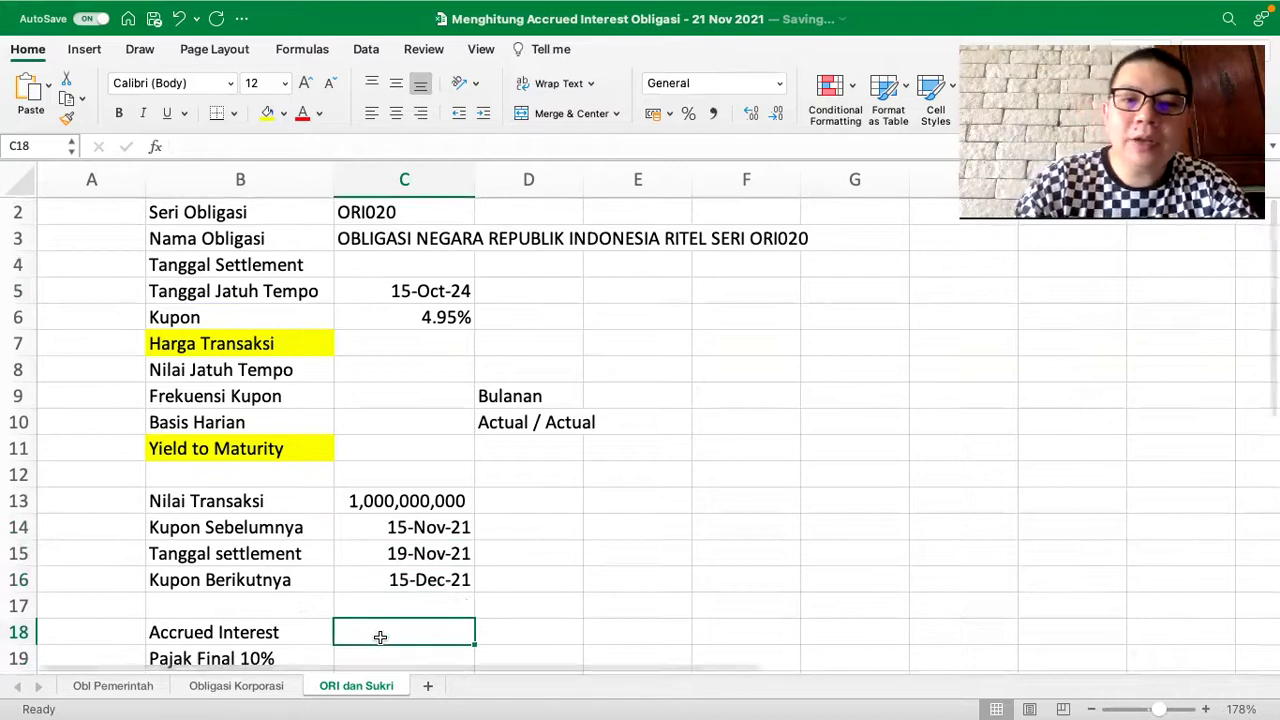
{"action": "scroll", "coordinate": [415, 600], "scroll_direction": "down", "scroll_amount": 1}
{"action": "type", "text": "="}
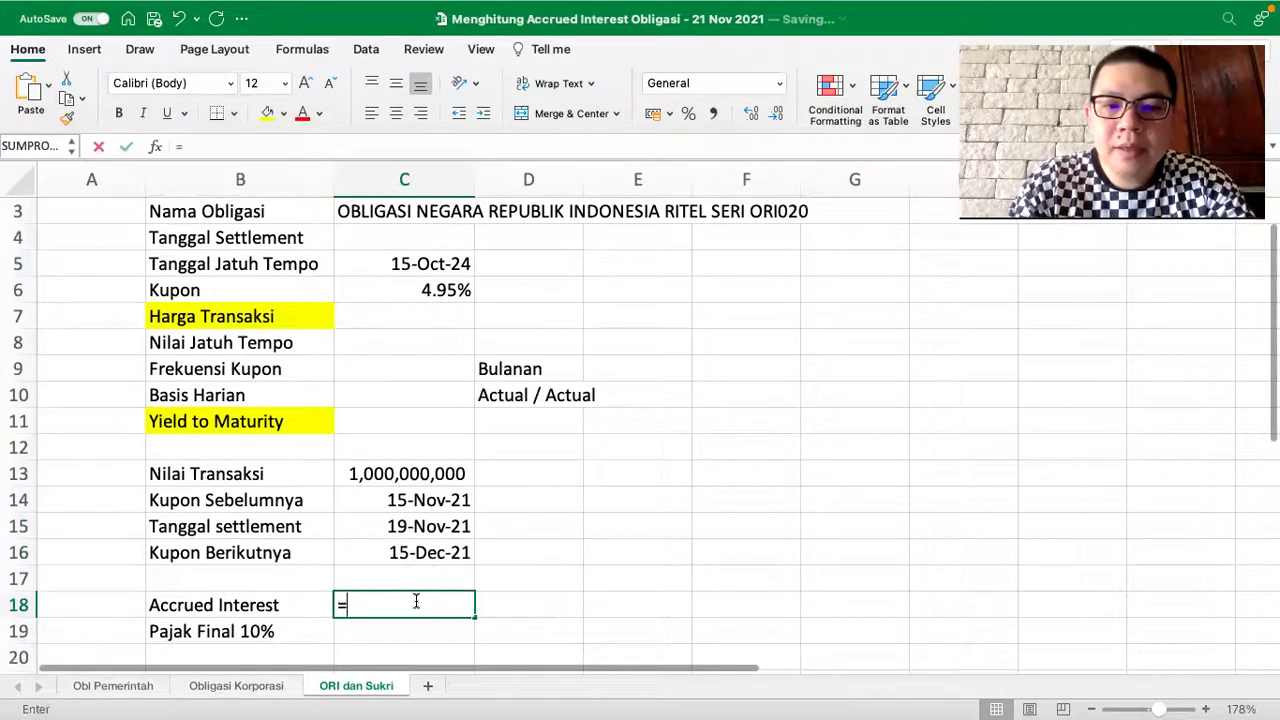
{"action": "type", "text": "yearfrac("}
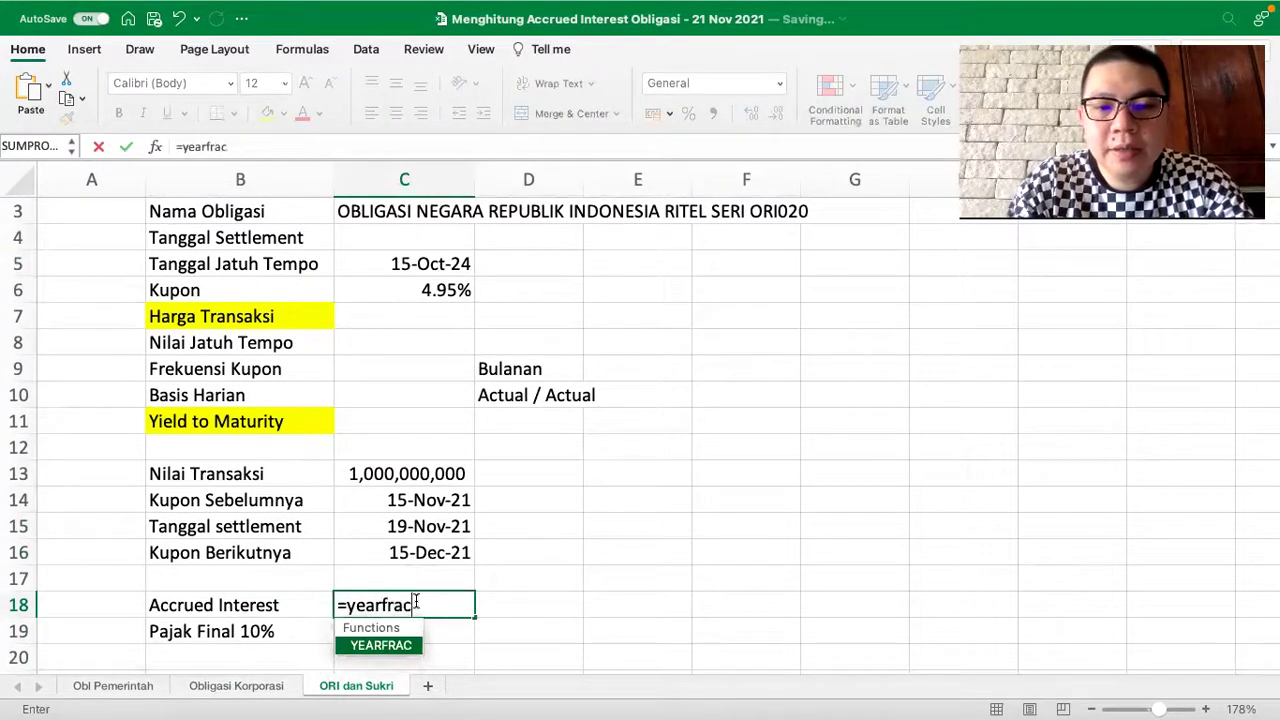
{"action": "left_click", "coordinate": [418, 502]}
{"action": "type", "text": ","}
{"action": "left_click", "coordinate": [397, 524]}
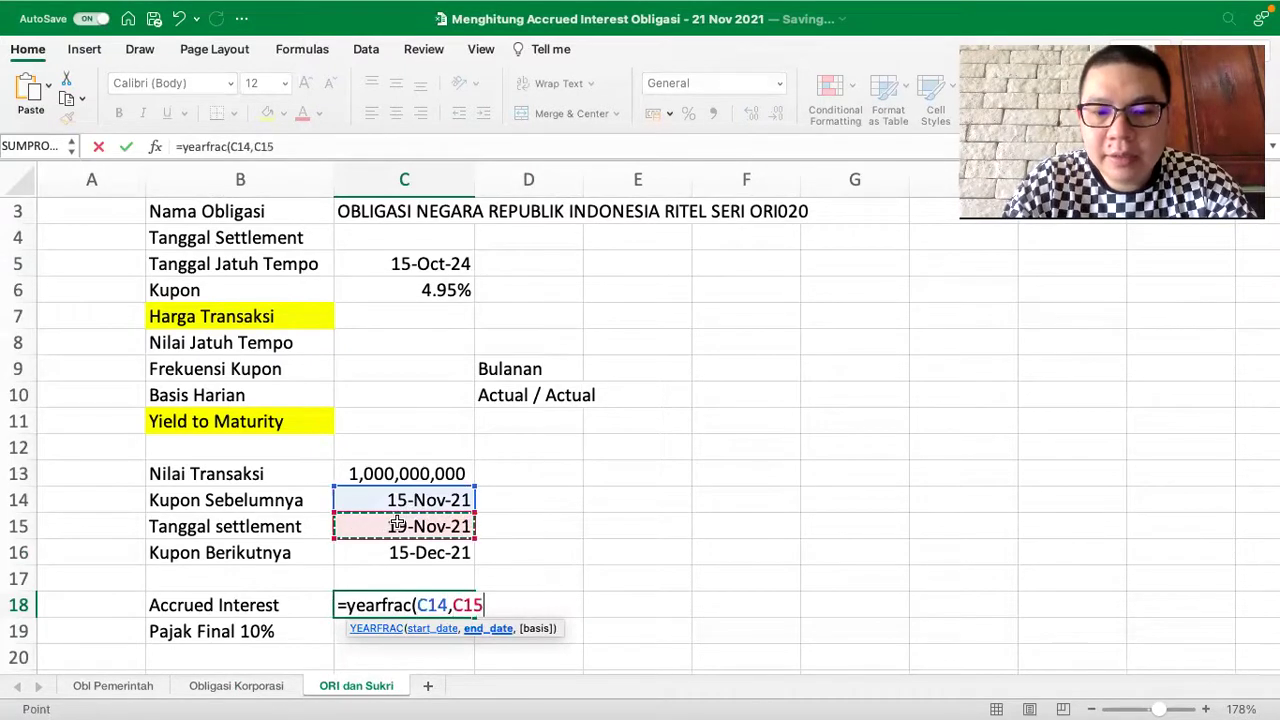
{"action": "type", "text": ","}
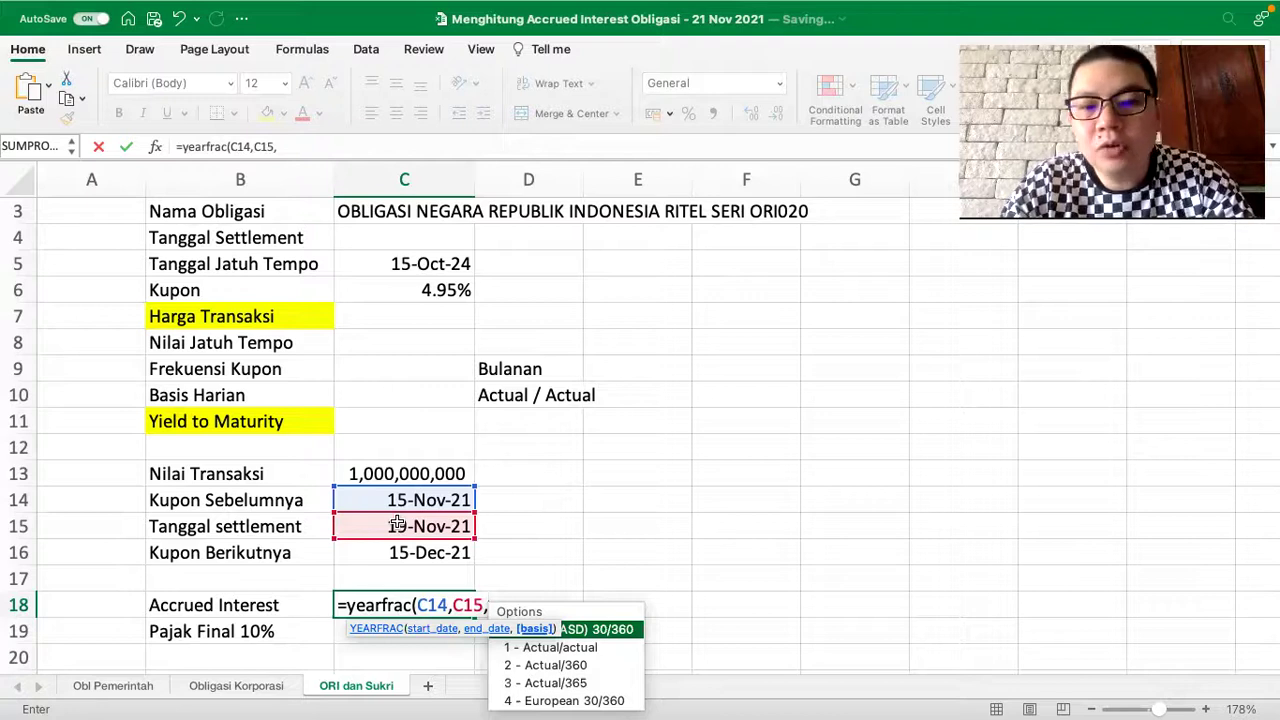
- Finish the C18 formula with basis 1 (Actual/actual), multiplied by C13 and C6, and format it with thousands separators and no decimals
{"action": "type", "text": ")*"}
{"action": "left_click", "coordinate": [380, 474]}
{"action": "type", "text": "*"}
{"action": "left_click", "coordinate": [412, 287]}
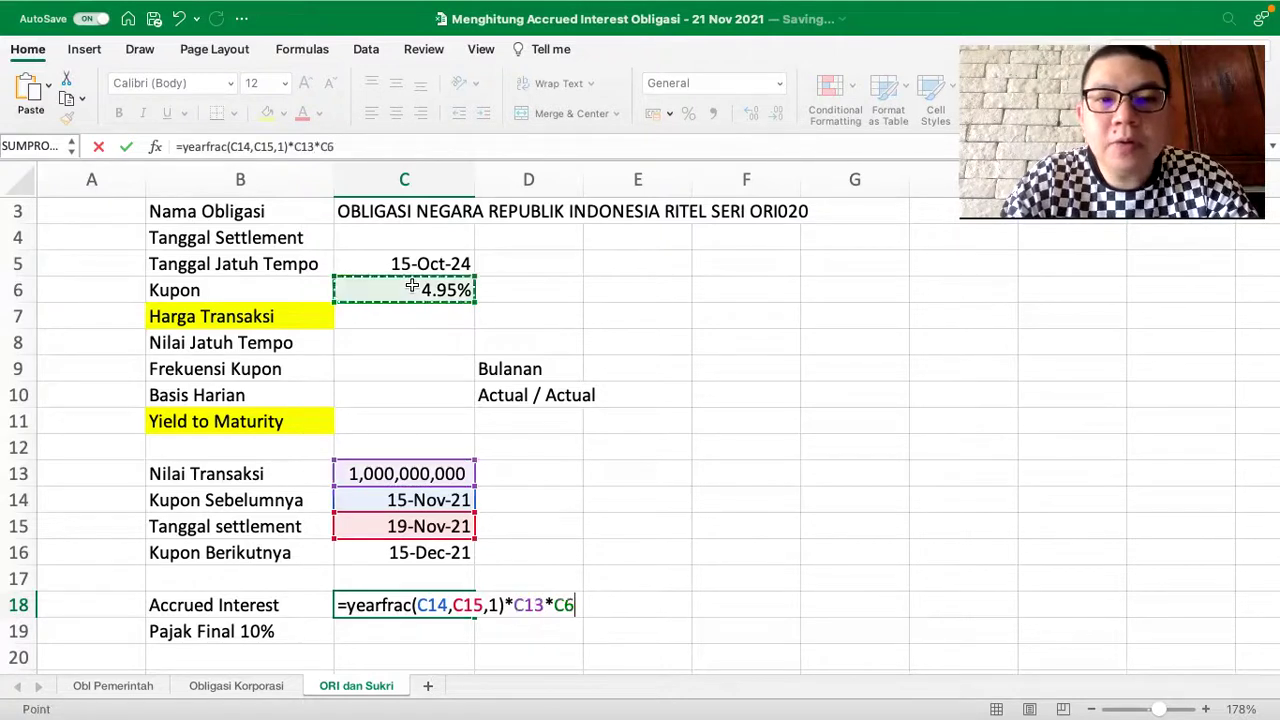
{"action": "key", "text": "Return"}
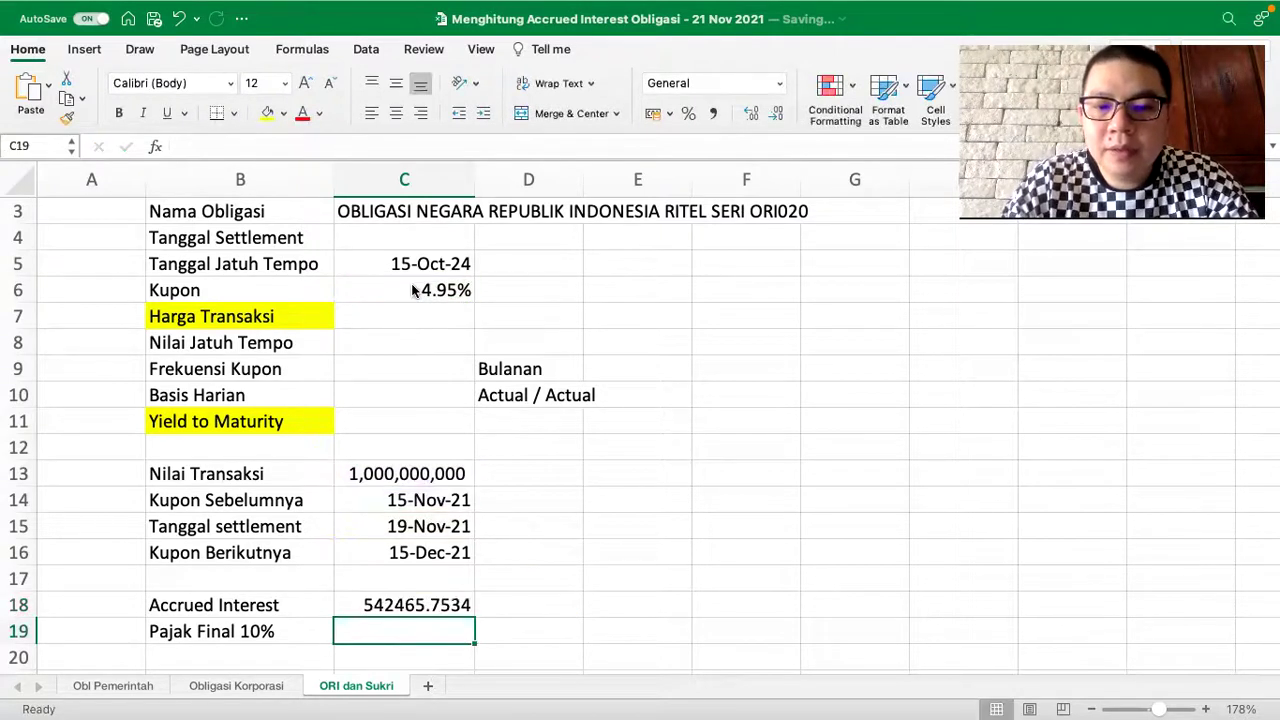
{"action": "left_click", "coordinate": [402, 593]}
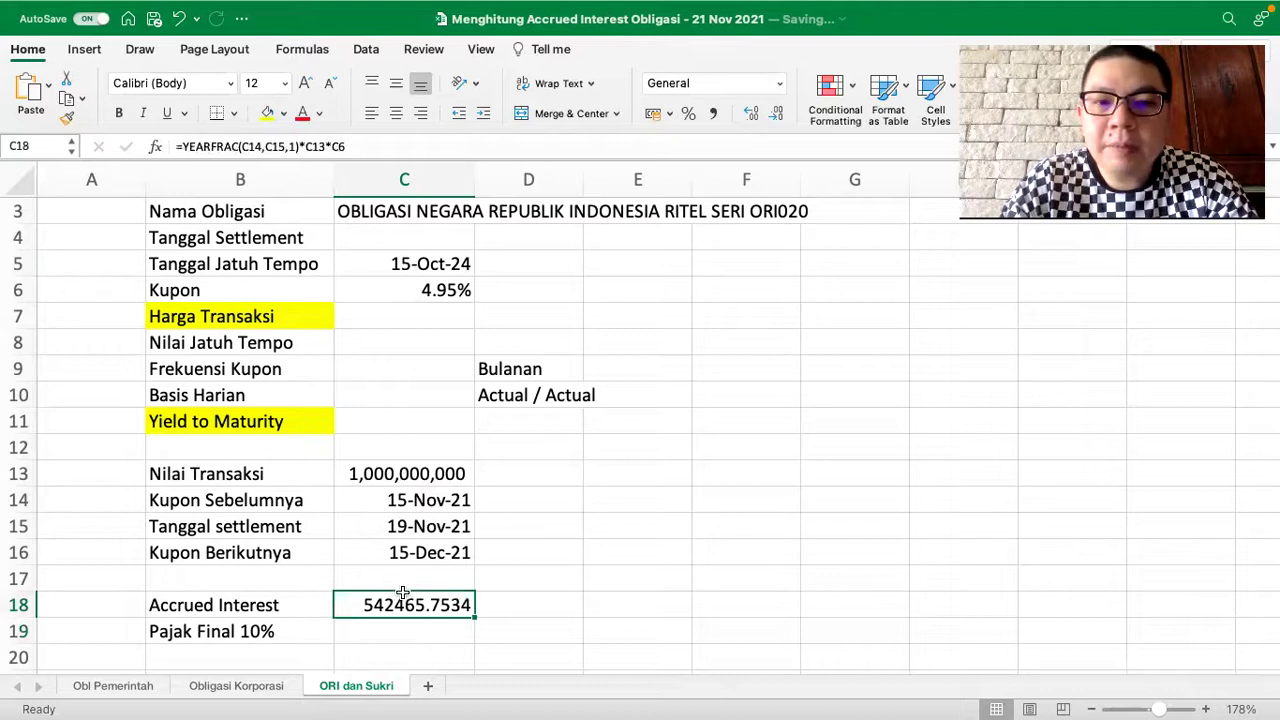
{"action": "left_click", "coordinate": [713, 113]}
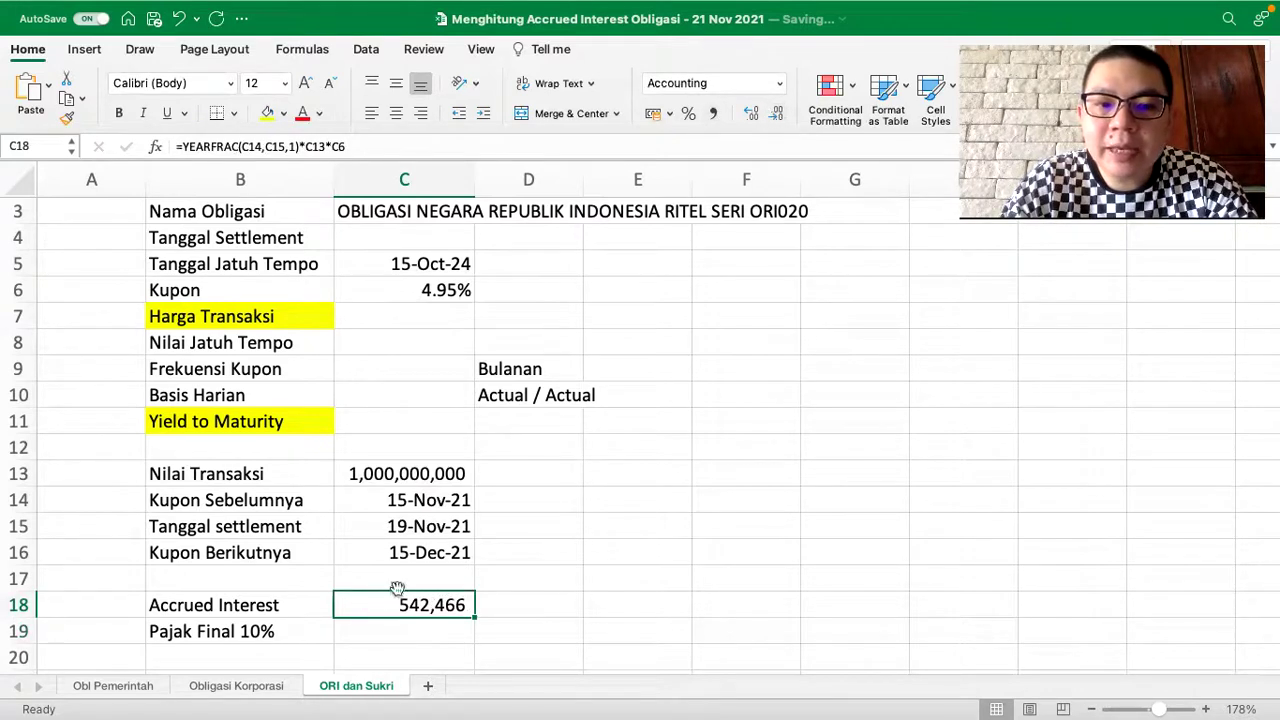
- Calculate the final tax (Pajak Final 10%) in C19 as C18*10% and display it without decimals
{"action": "left_click", "coordinate": [380, 627]}
{"action": "type", "text": "="}
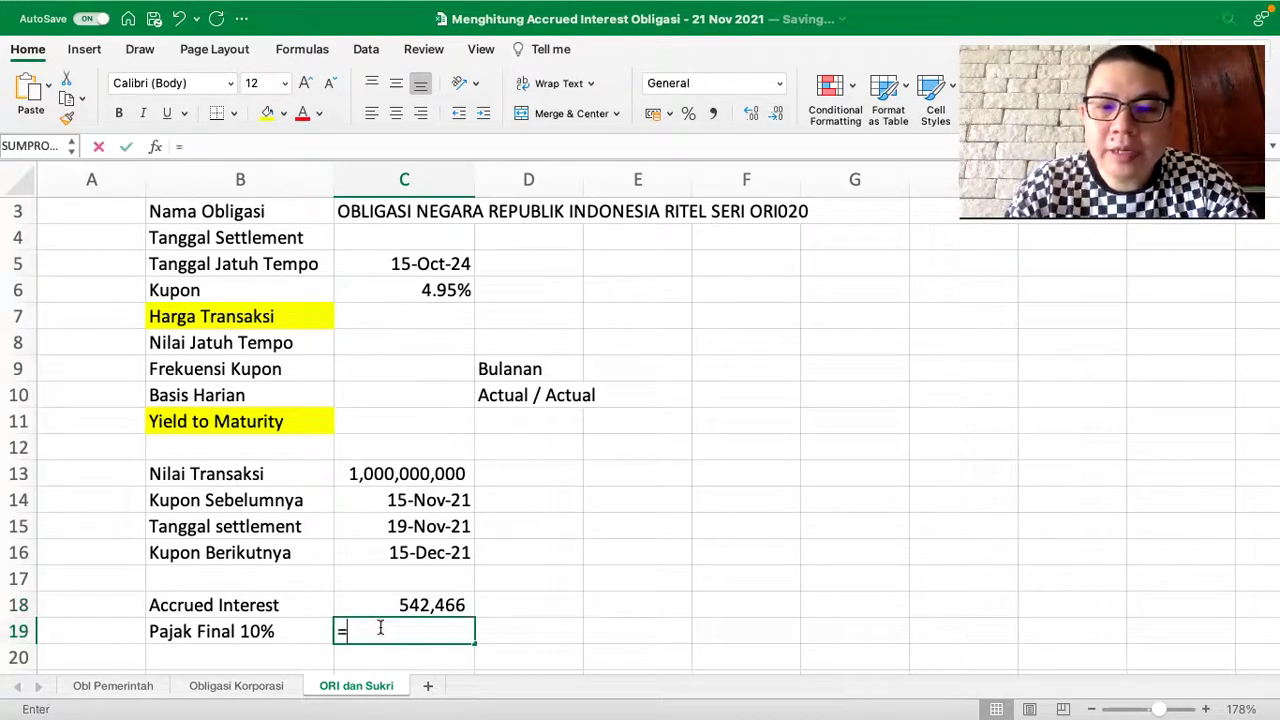
{"action": "key", "text": "Up"}
{"action": "type", "text": "*10%"}
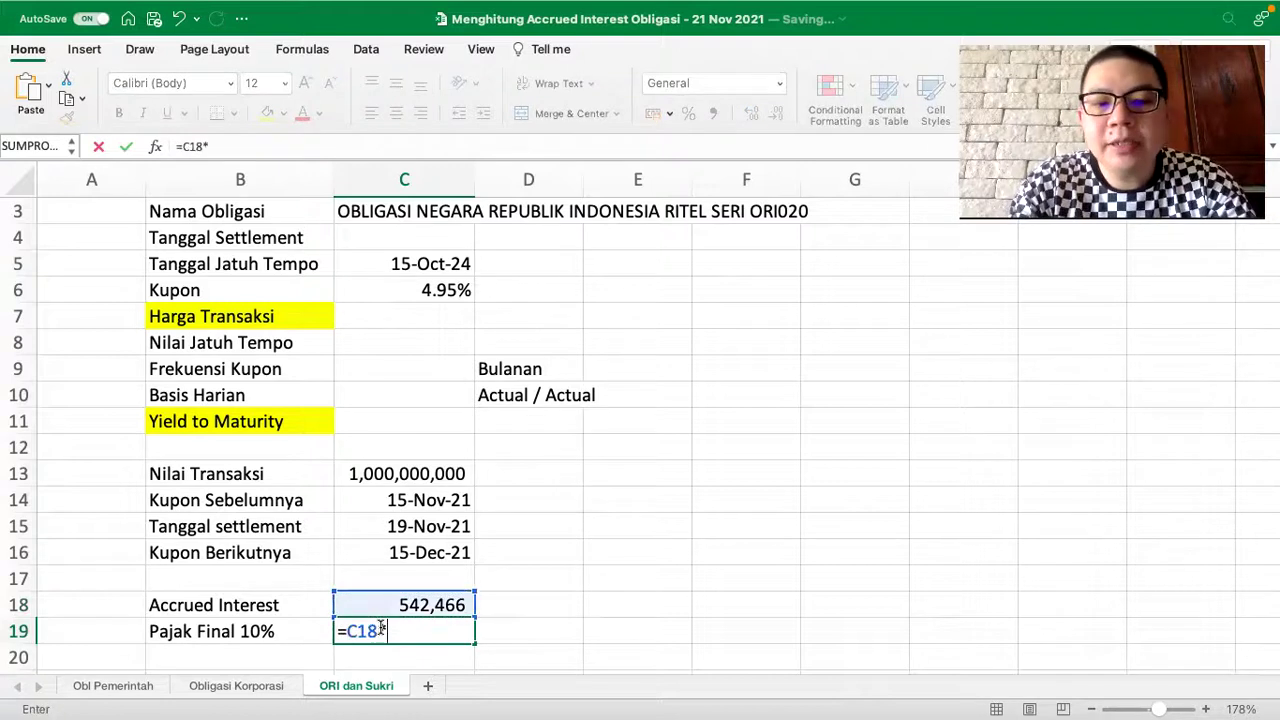
{"action": "key", "text": "Return"}
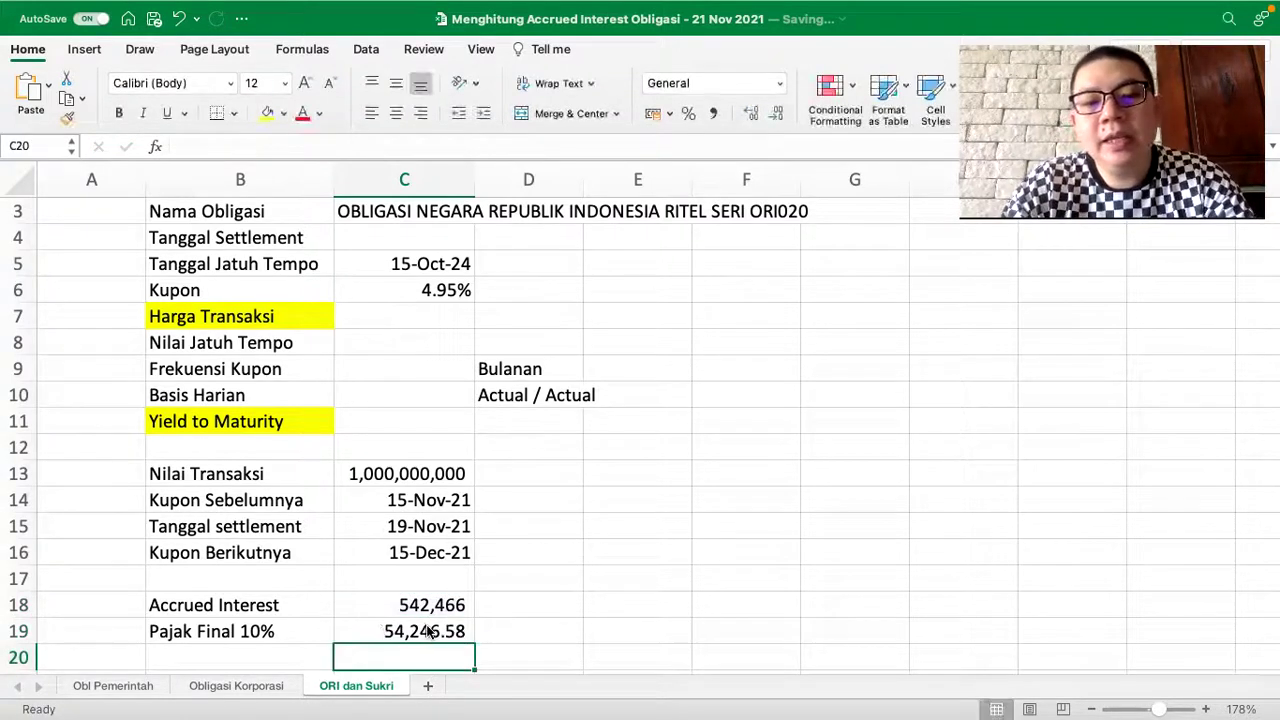
{"action": "left_click", "coordinate": [383, 630]}
{"action": "left_click", "coordinate": [775, 112]}
{"action": "left_click", "coordinate": [775, 112]}
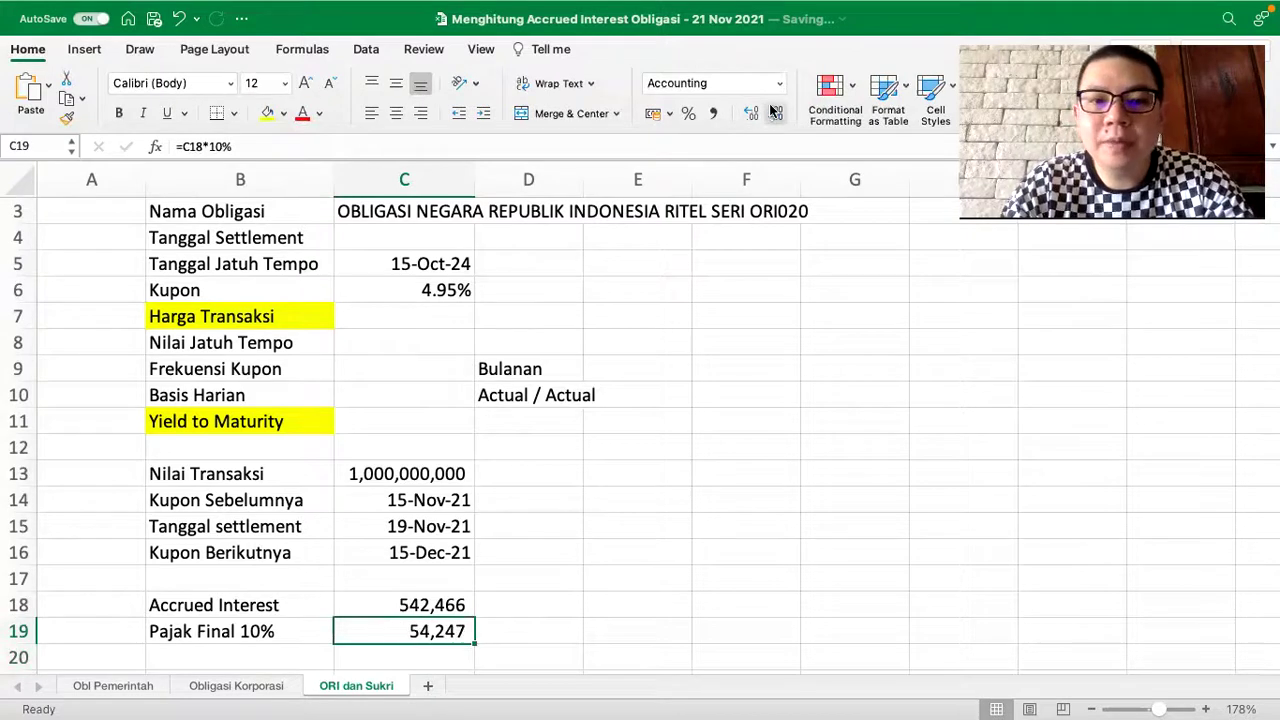
{"action": "scroll", "coordinate": [552, 369], "scroll_direction": "down", "scroll_amount": 1}
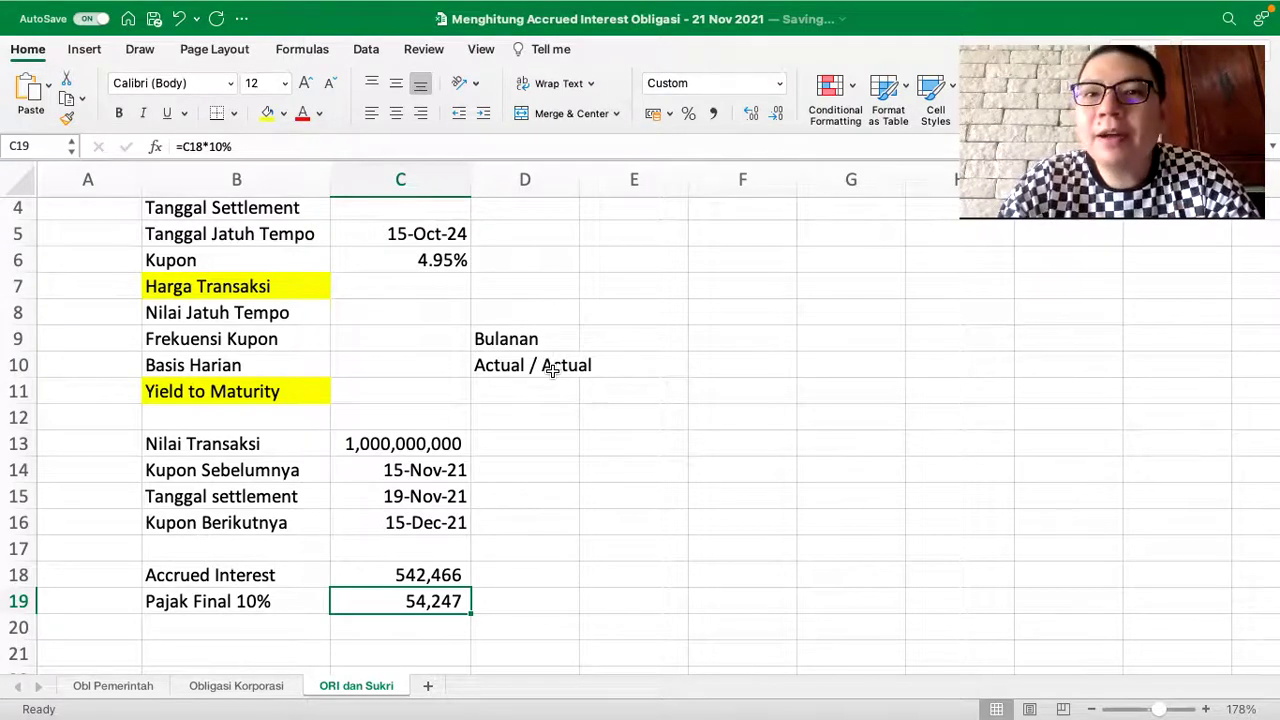
{"action": "mouse_move", "coordinate": [868, 8]}
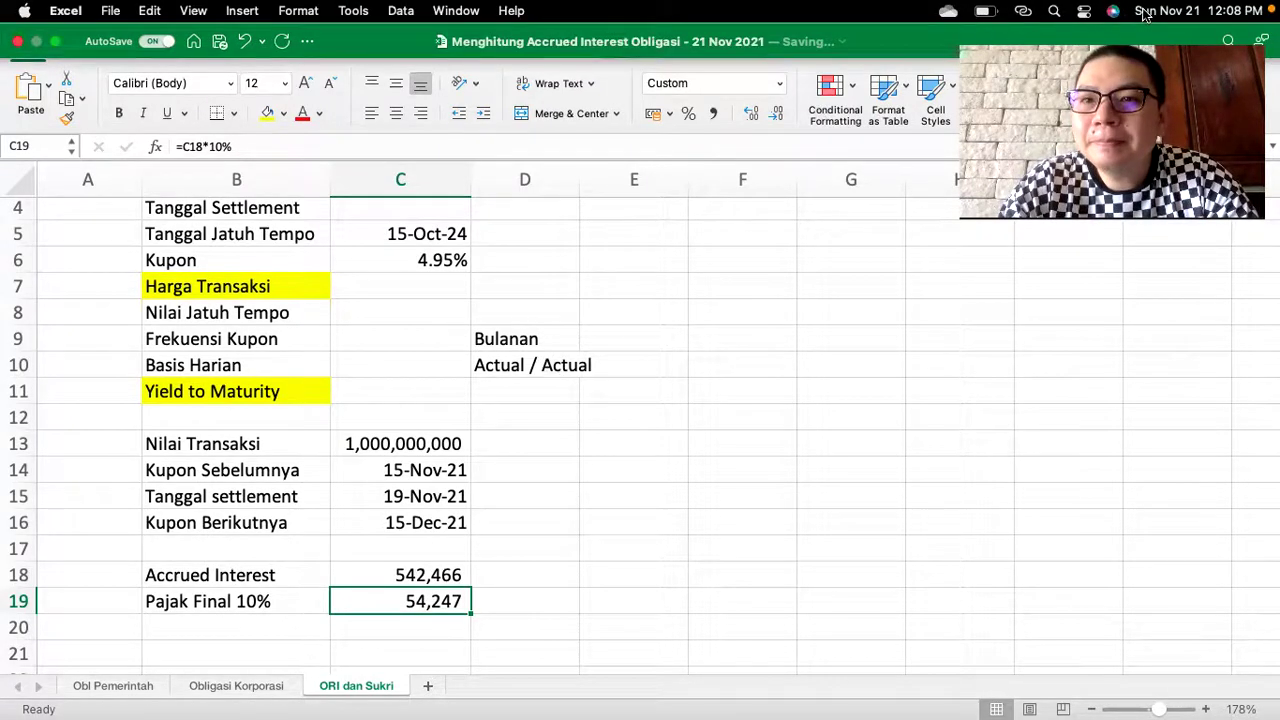